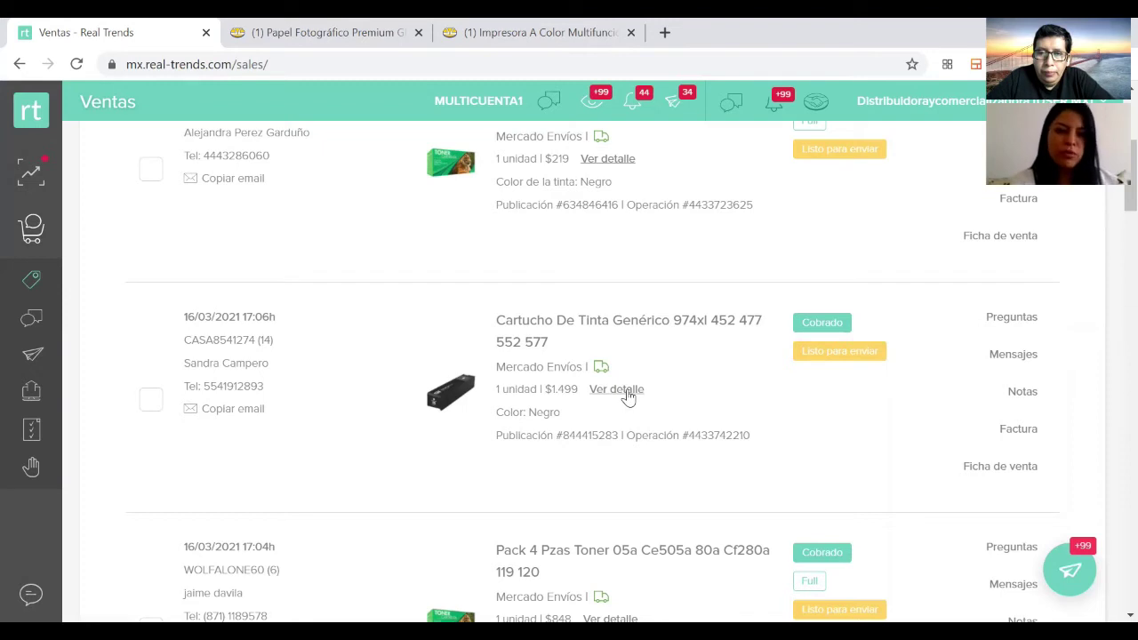
Check the charge breakdown of the Cartucho De Tinta Genérico 974xl sale and close it
click(626, 392)
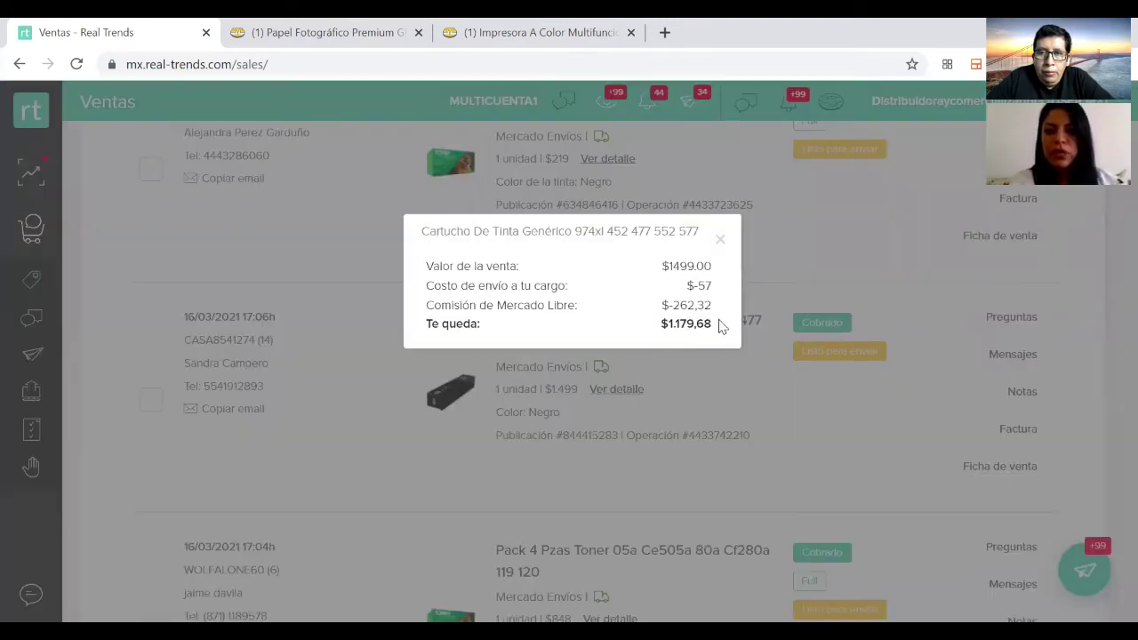
click(728, 236)
Launch a WhatsApp message to the buyer of the Pack 4 Pzas Toner 05a sale and return to the sales list
scroll(775, 389, down, 3)
scroll(777, 388, down, 2)
scroll(777, 388, up, 2)
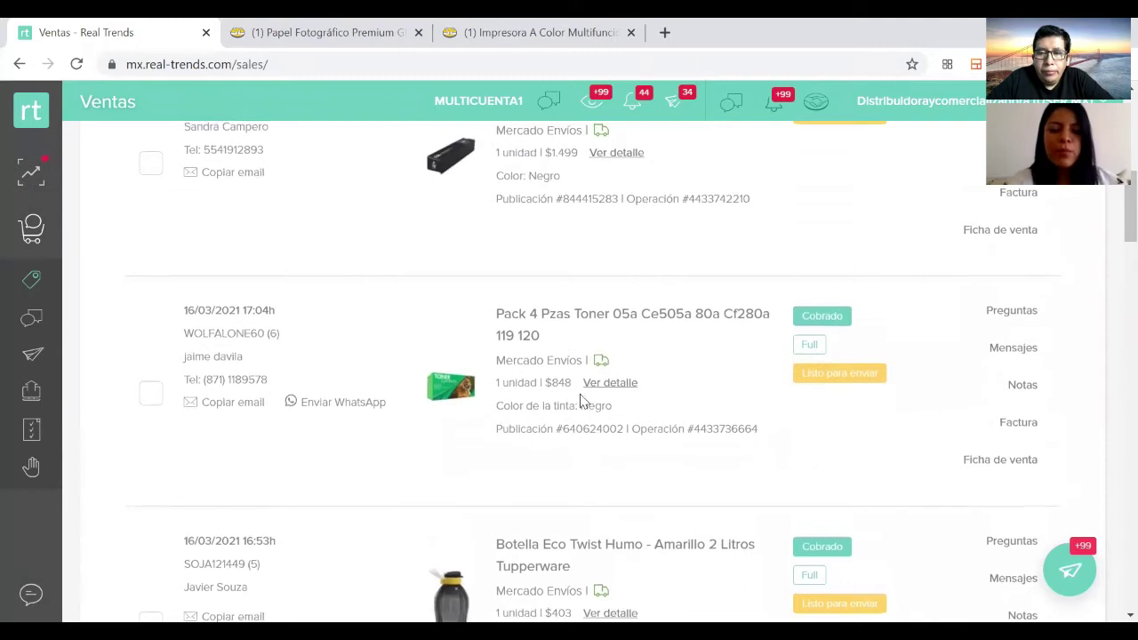
scroll(582, 400, up, 1)
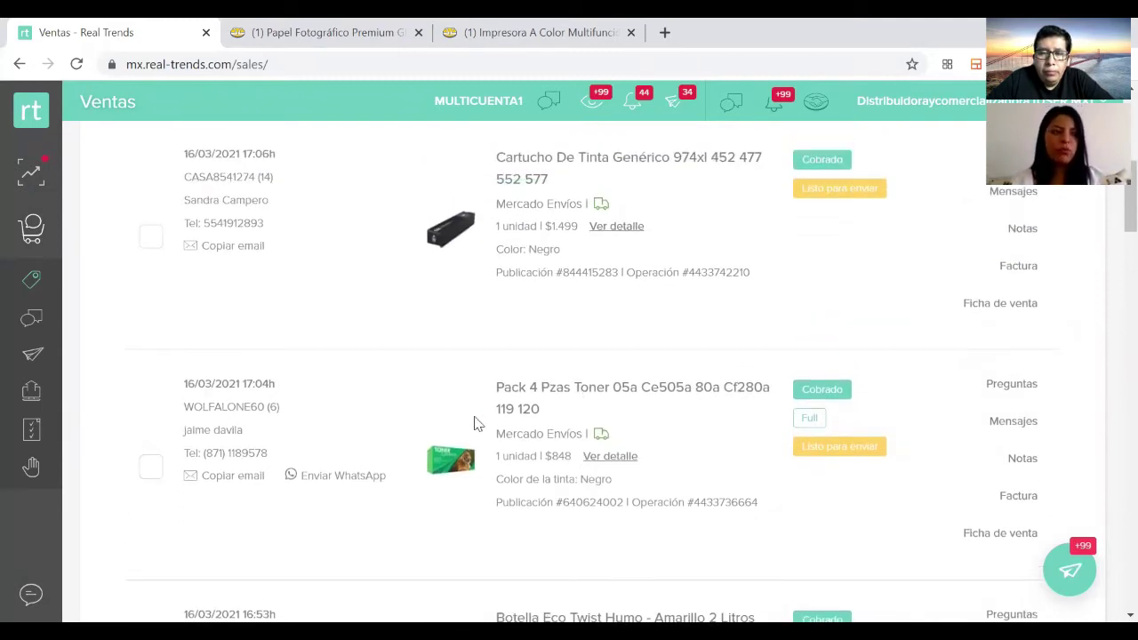
click(358, 488)
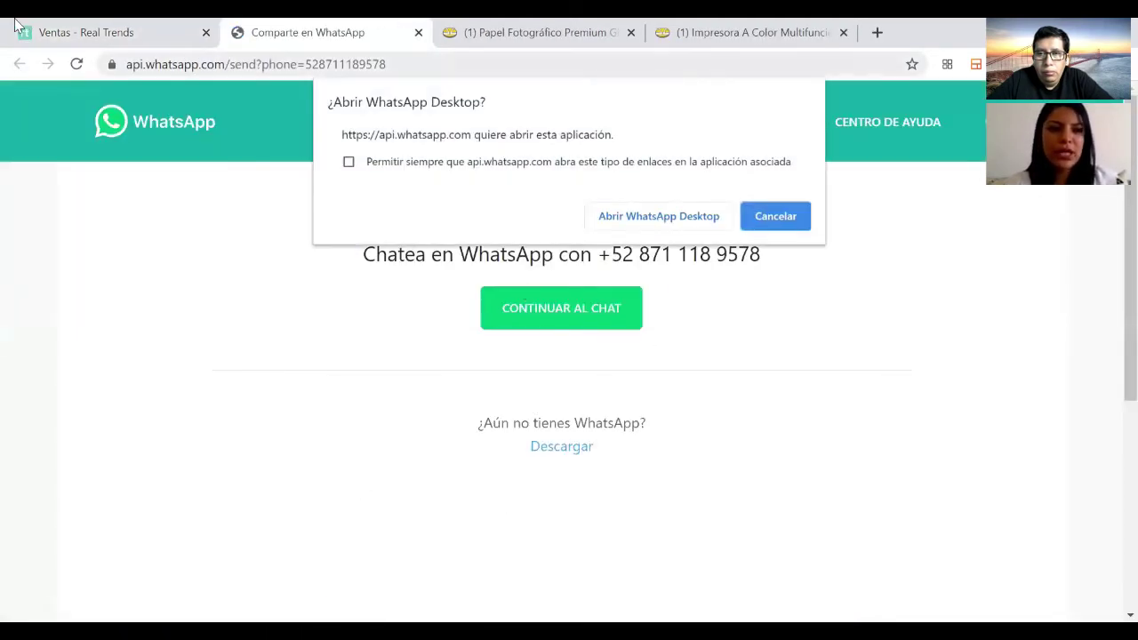
click(160, 32)
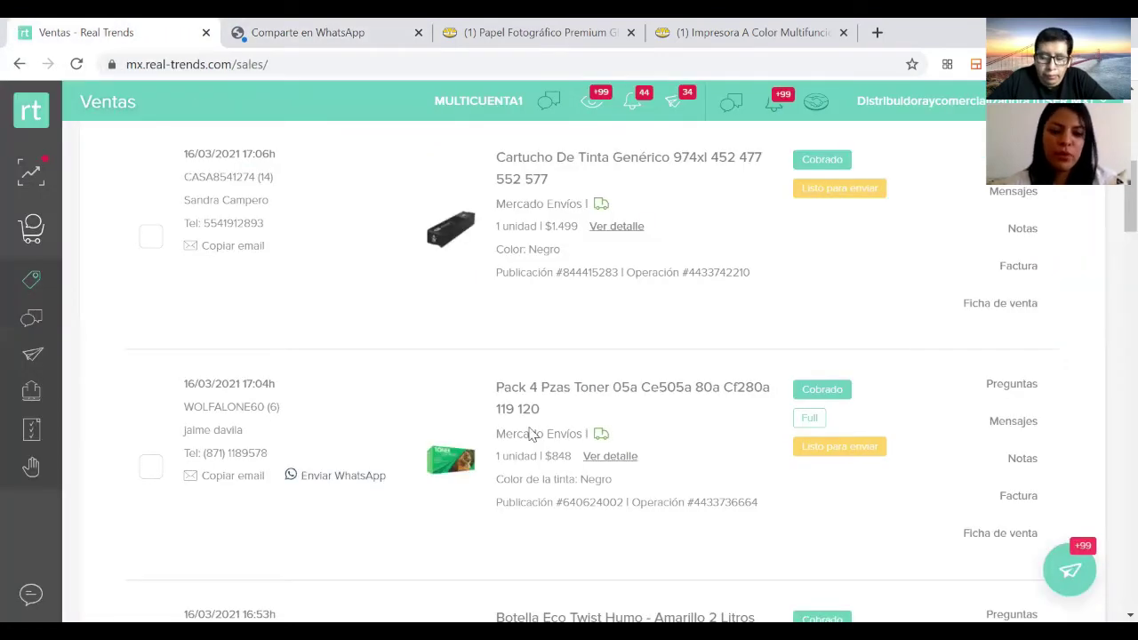
Open the closed sales list and review the payment and delivery statuses of its orders
scroll(784, 511, down, 1)
scroll(784, 513, down, 6)
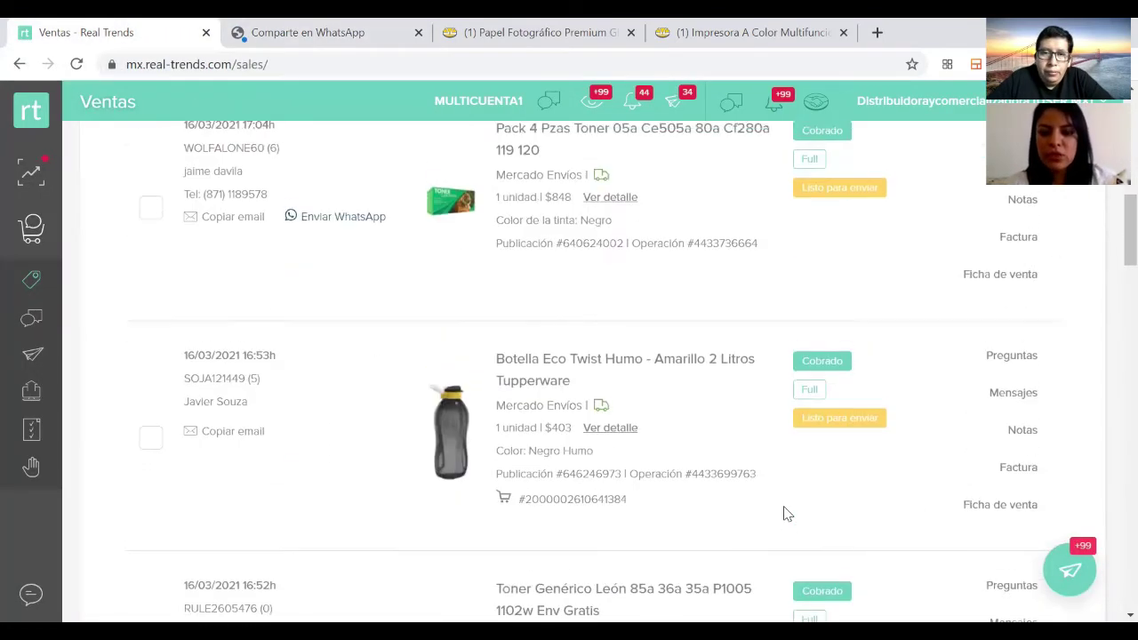
scroll(784, 512, down, 4)
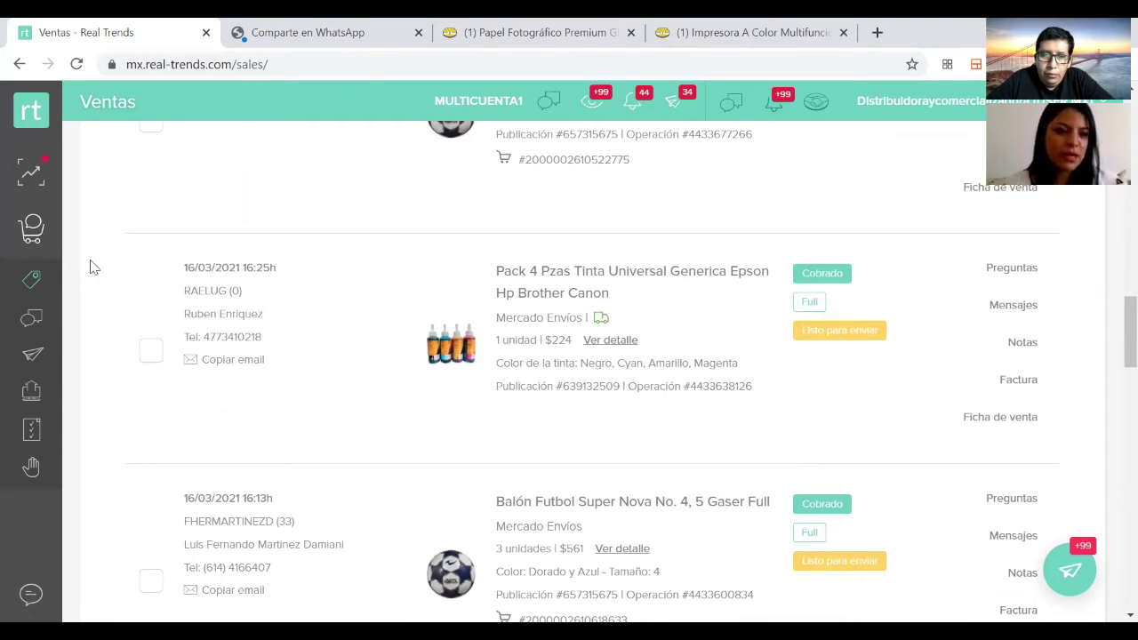
scroll(474, 329, up, 10)
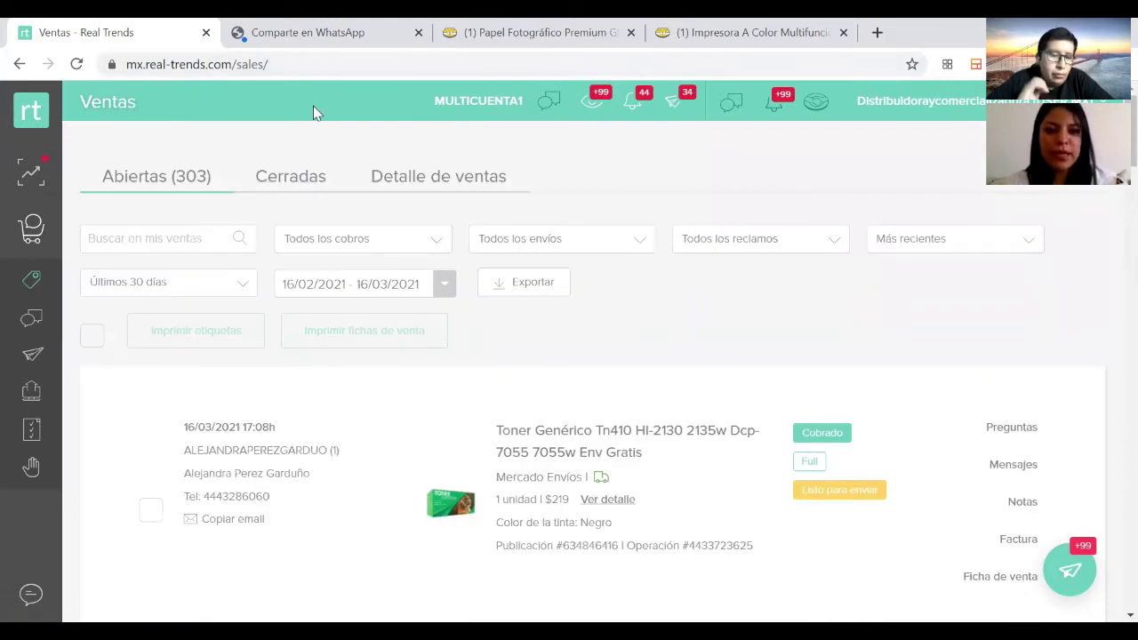
click(310, 182)
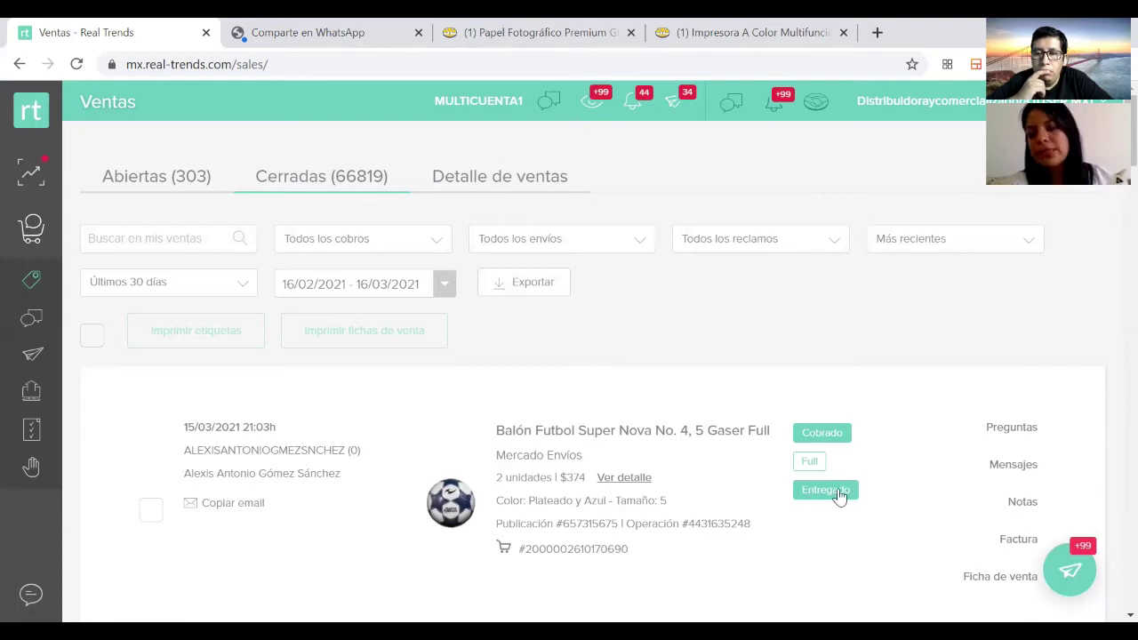
scroll(840, 496, down, 7)
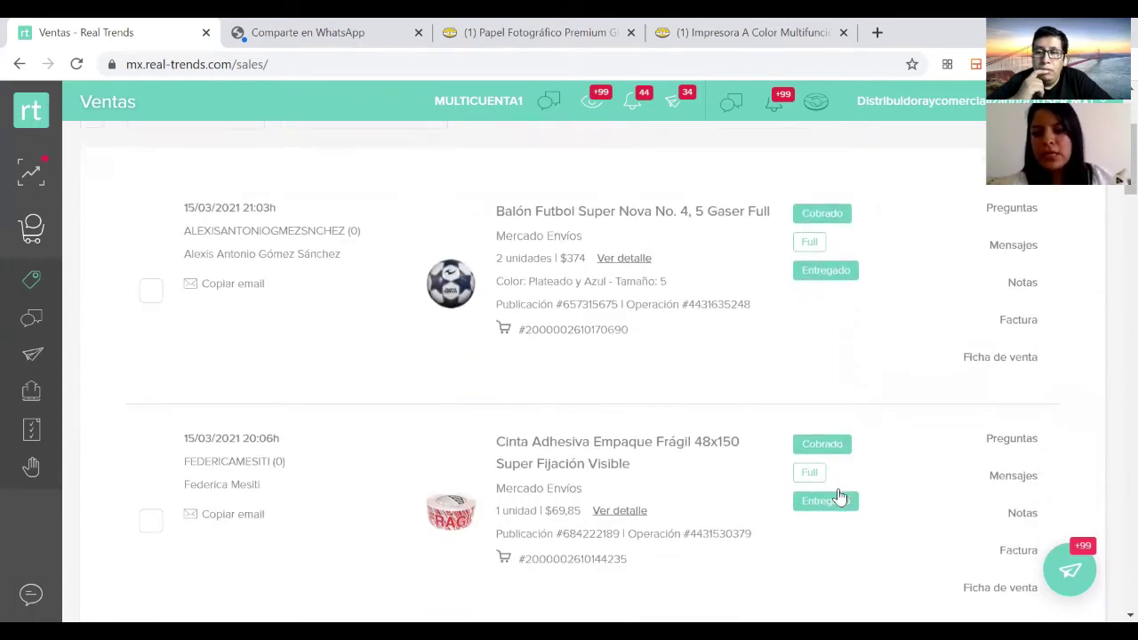
scroll(839, 496, down, 6)
scroll(838, 496, up, 2)
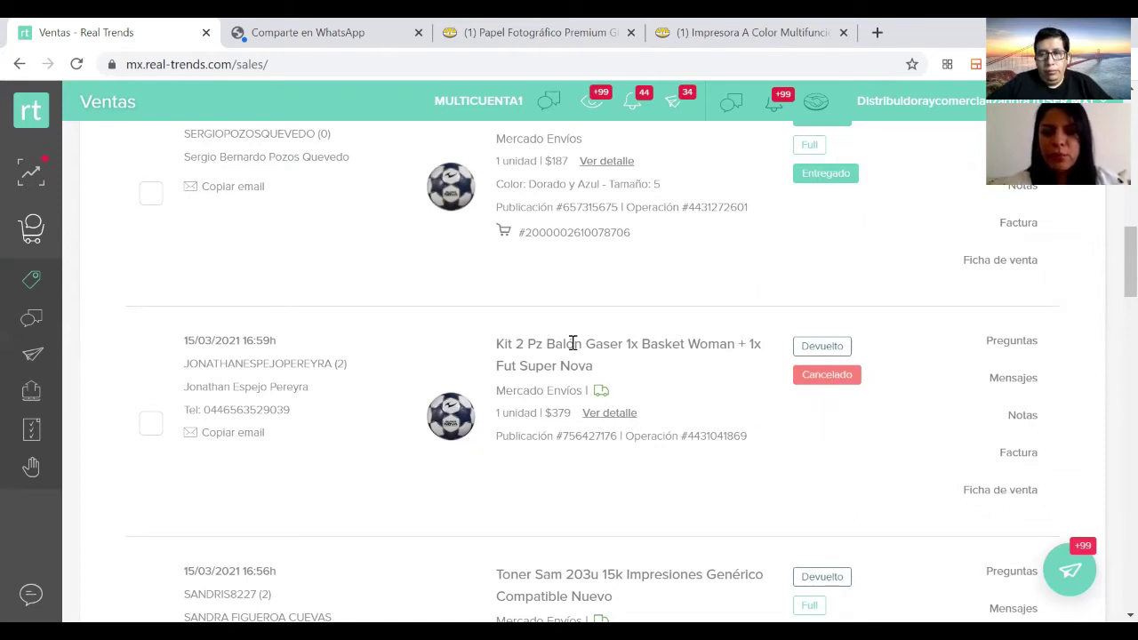
scroll(648, 433, down, 4)
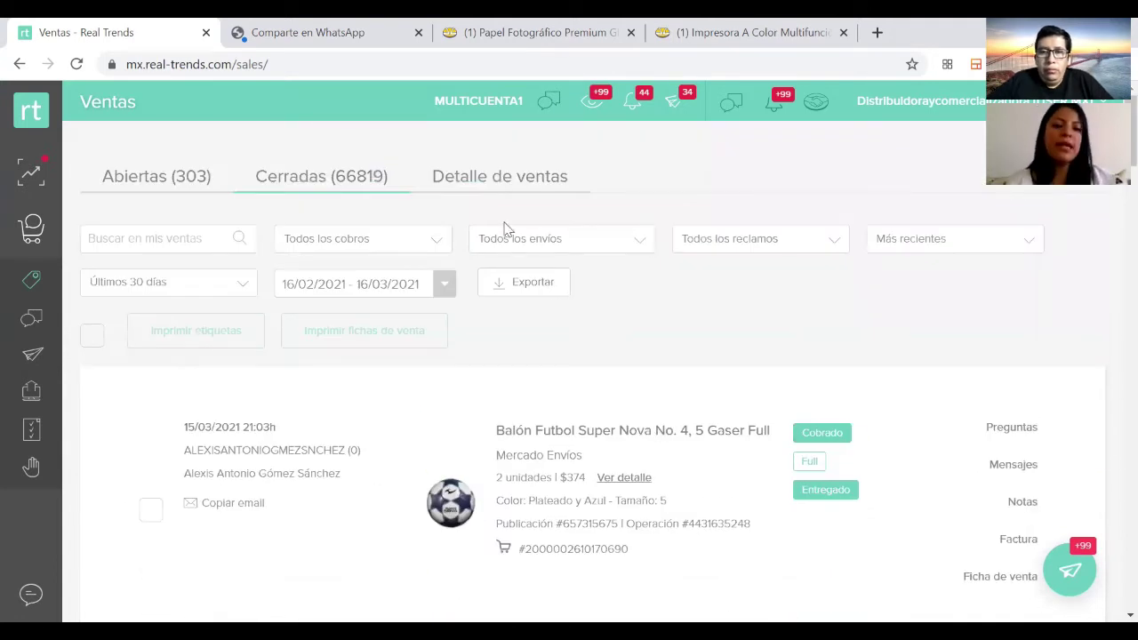
Show the sales detail for 3 March 2021 and review its summary and product breakdown
click(488, 182)
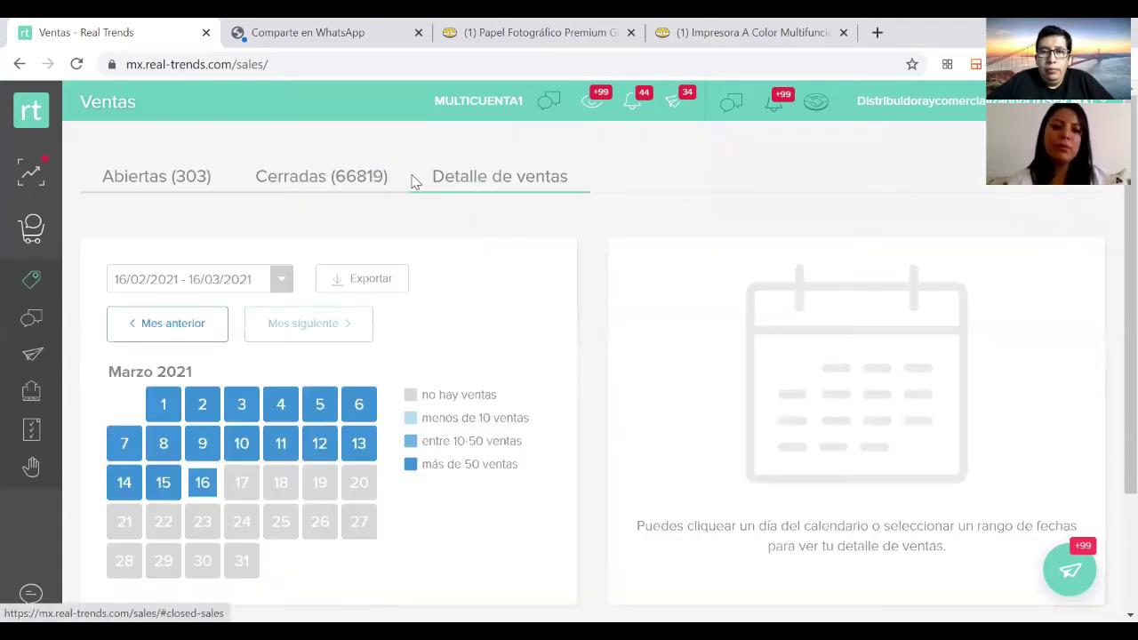
click(241, 405)
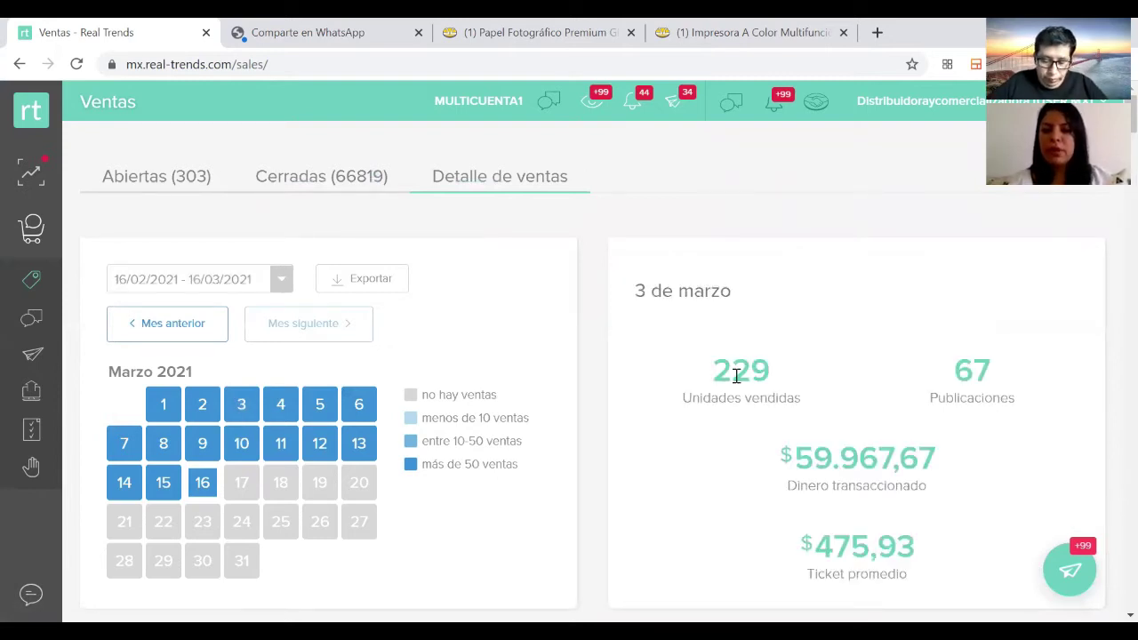
scroll(773, 397, down, 4)
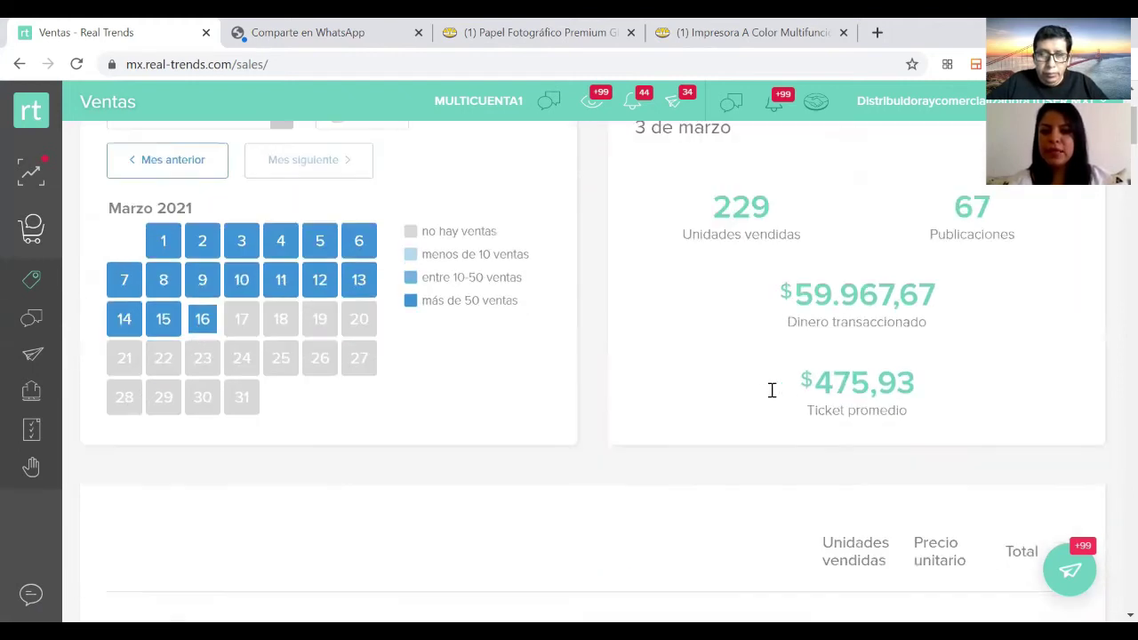
scroll(773, 397, down, 15)
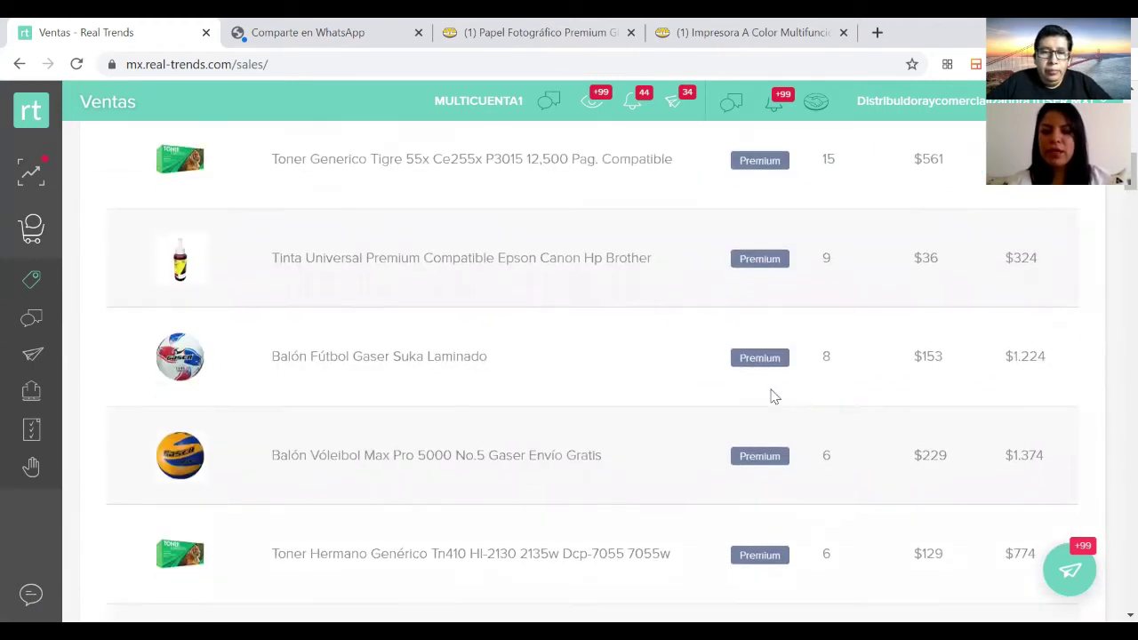
scroll(773, 397, up, 20)
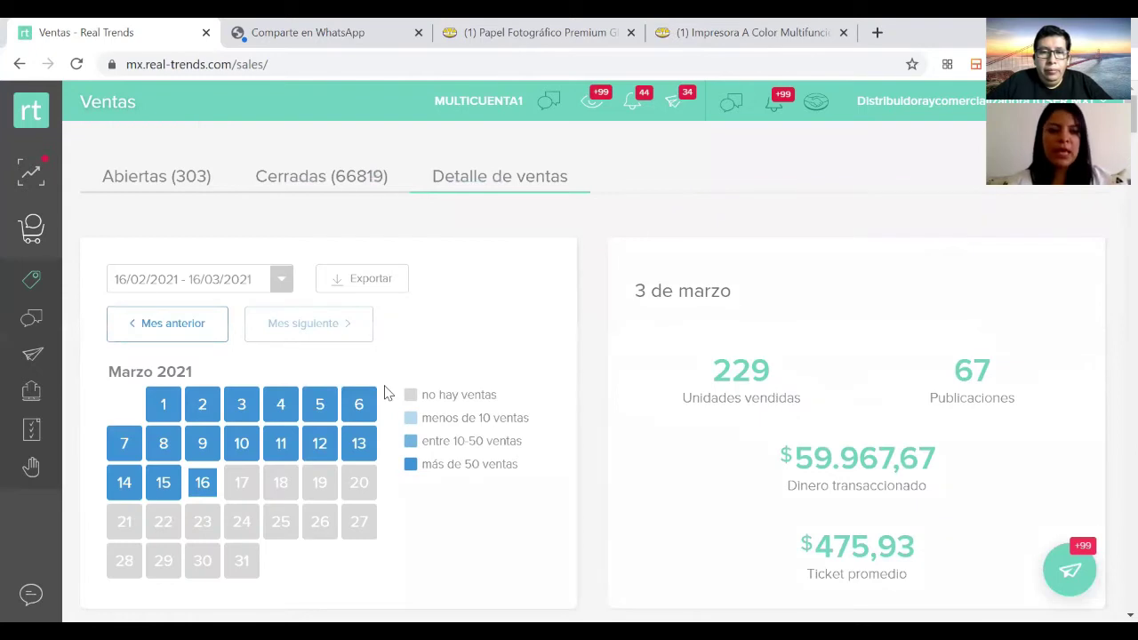
Set the sales detail date range to 08/03/2021 - 16/03/2021
click(281, 279)
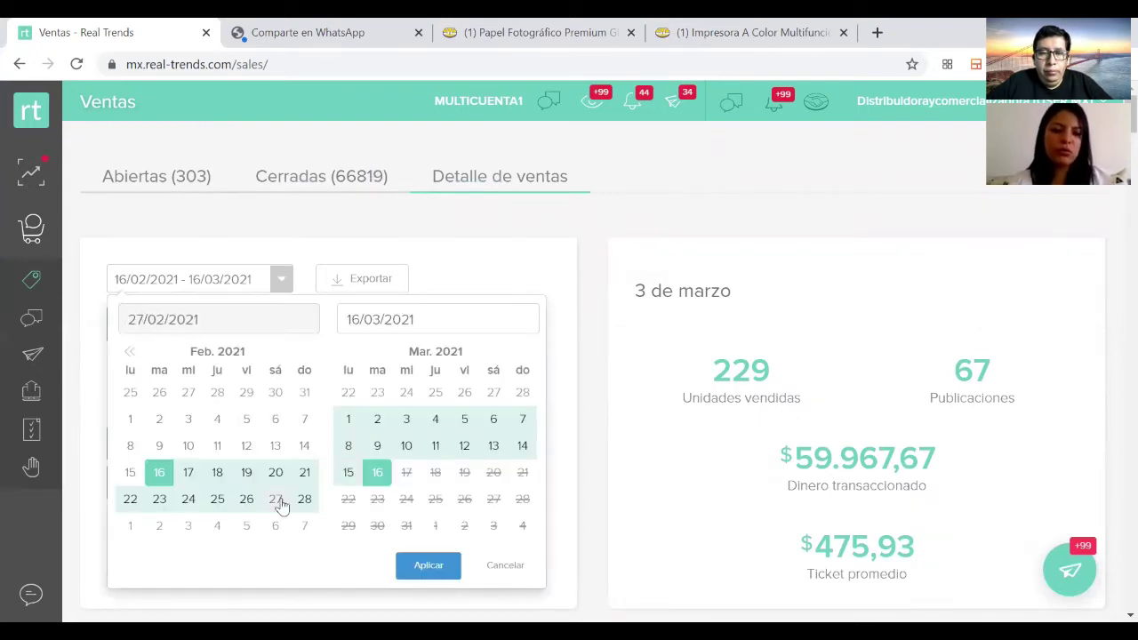
click(348, 452)
click(377, 472)
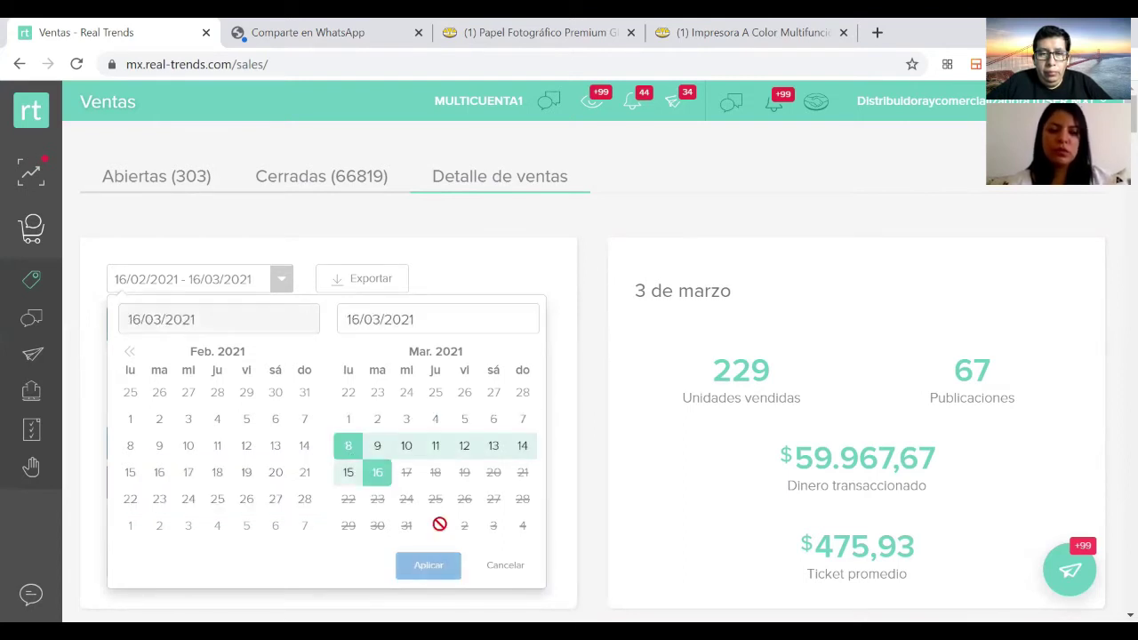
click(435, 574)
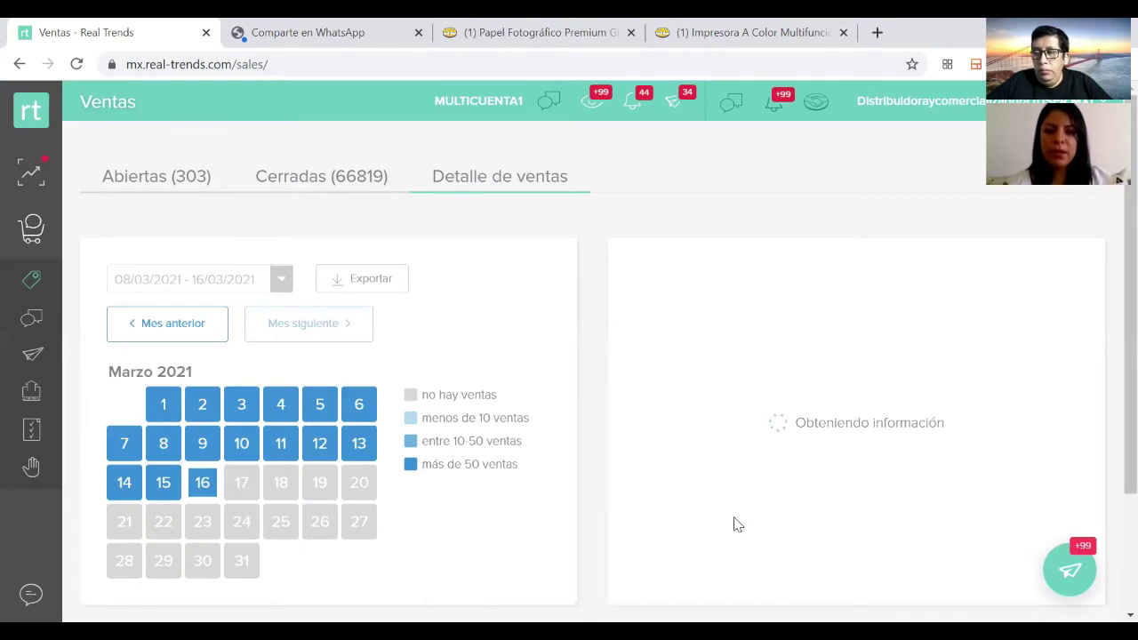
Examine the sales totals and the per-product breakdown for the selected date range
scroll(734, 525, down, 1)
scroll(735, 524, down, 3)
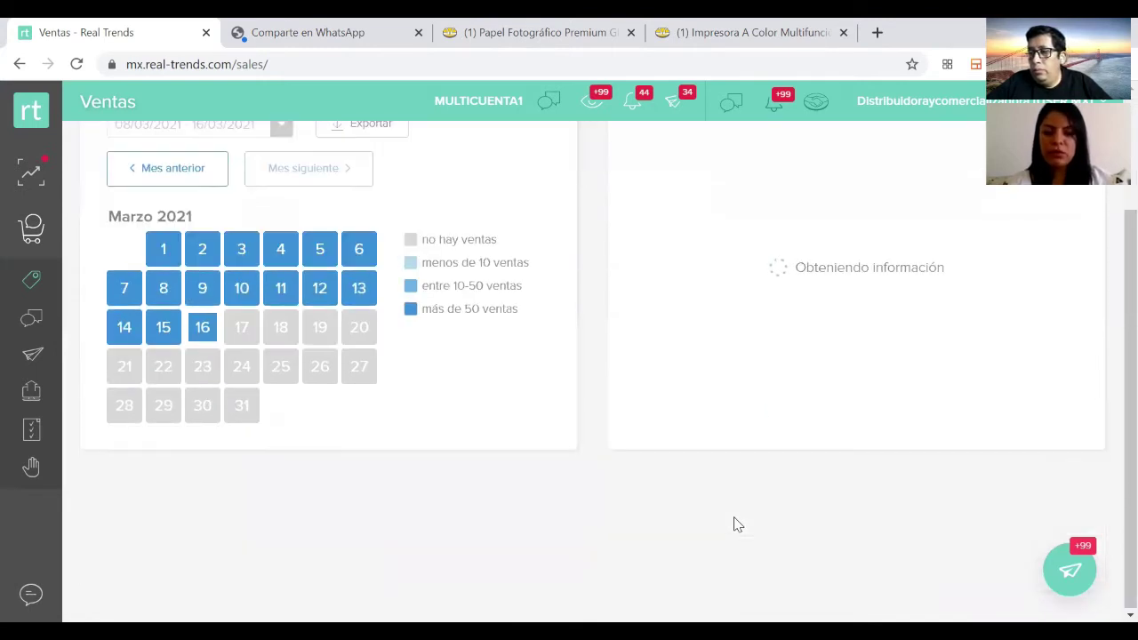
scroll(734, 525, up, 3)
scroll(734, 524, down, 1)
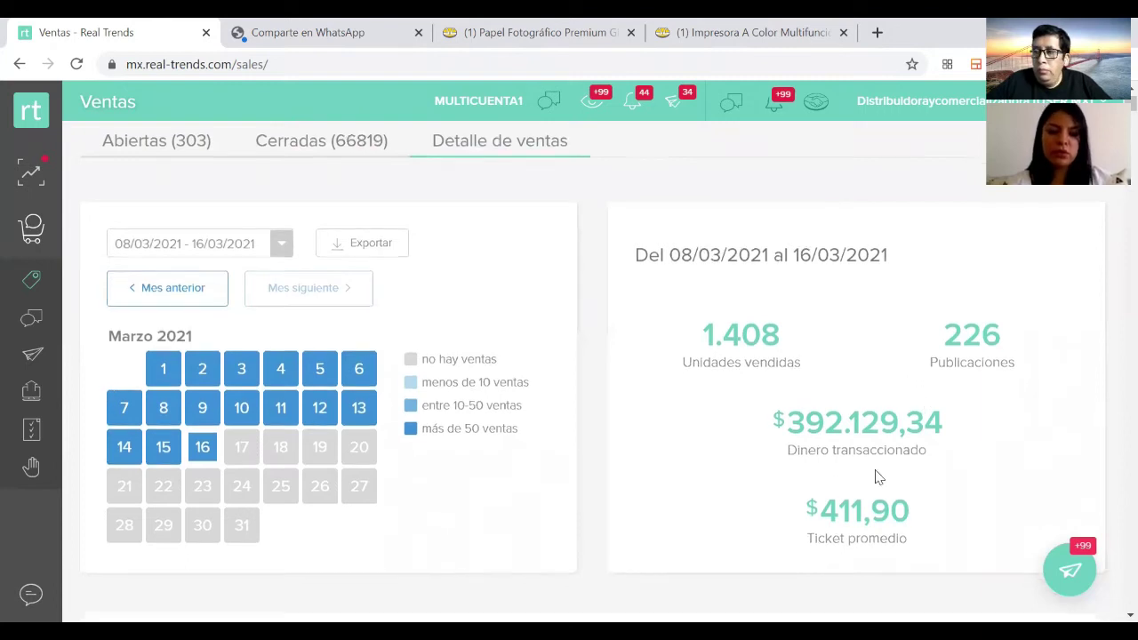
scroll(877, 474, down, 8)
scroll(876, 477, down, 20)
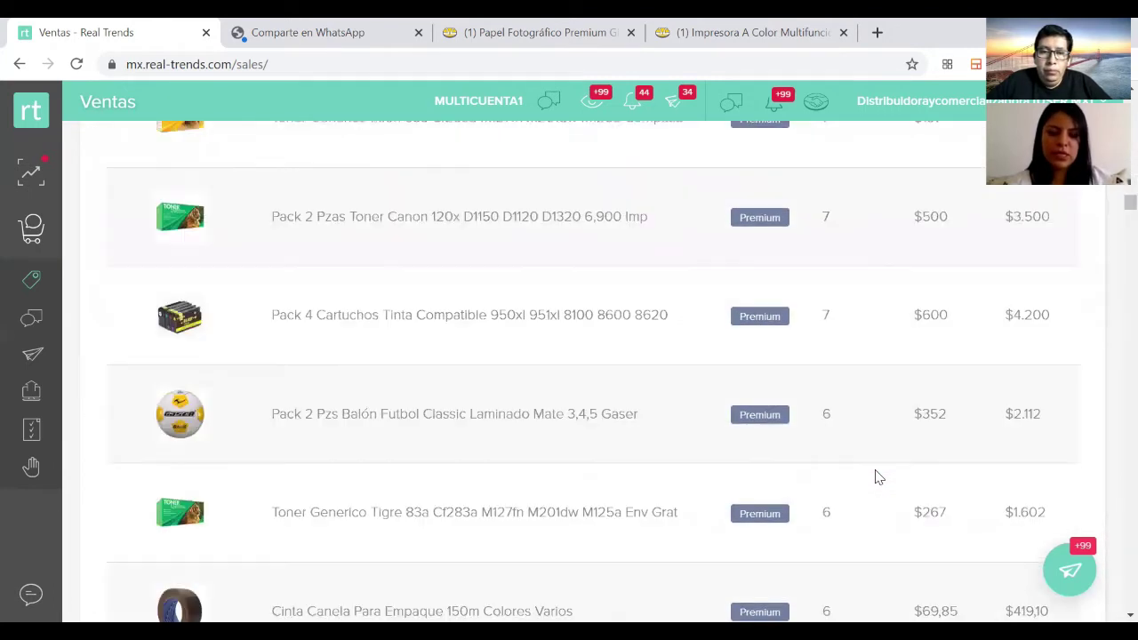
key(Home)
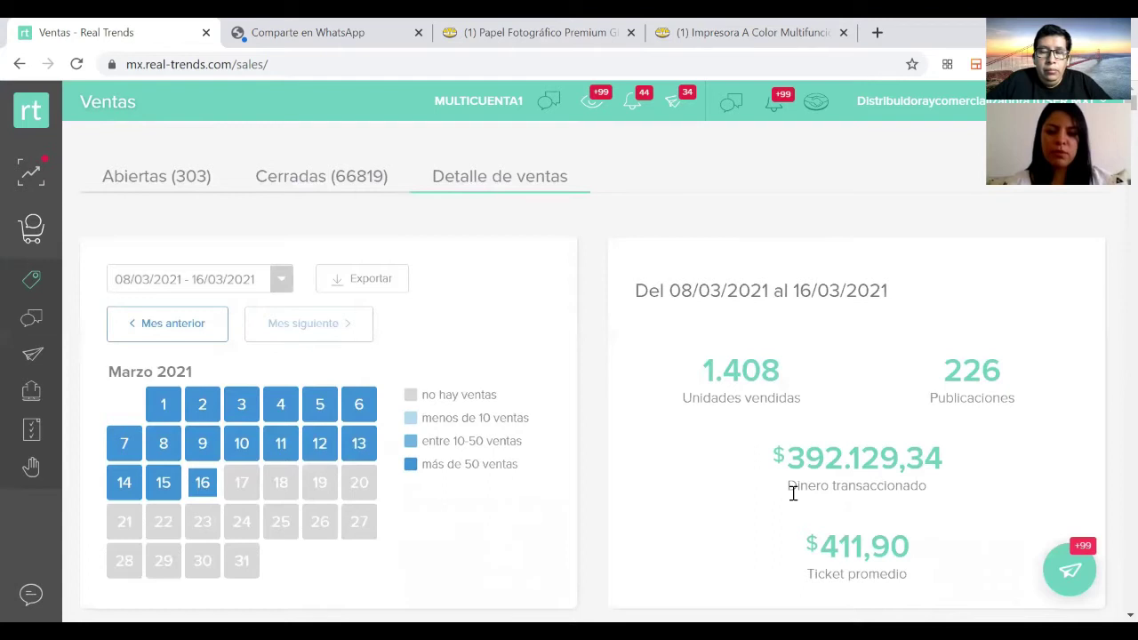
scroll(792, 489, down, 1)
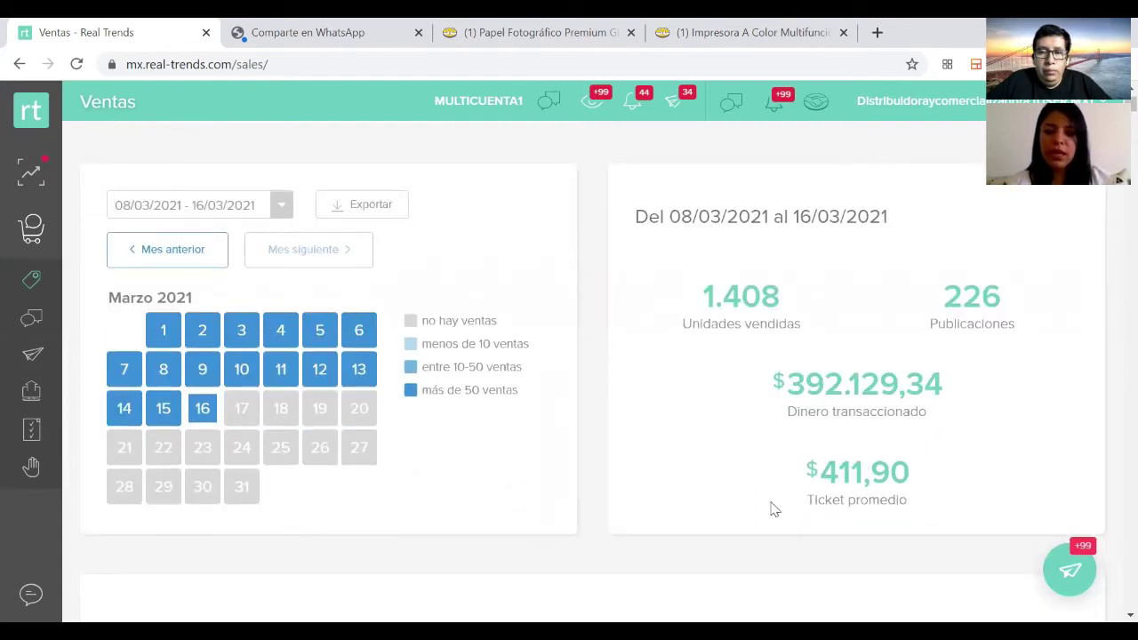
Go to the pending questions and open the quick replies manager
mouse_move(6, 305)
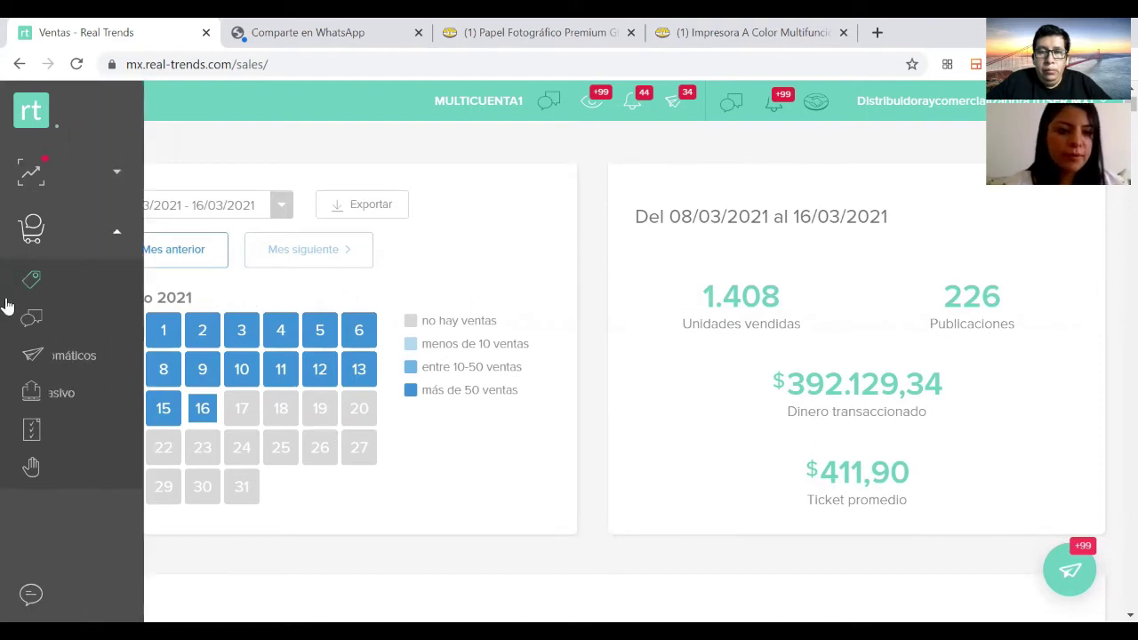
click(78, 326)
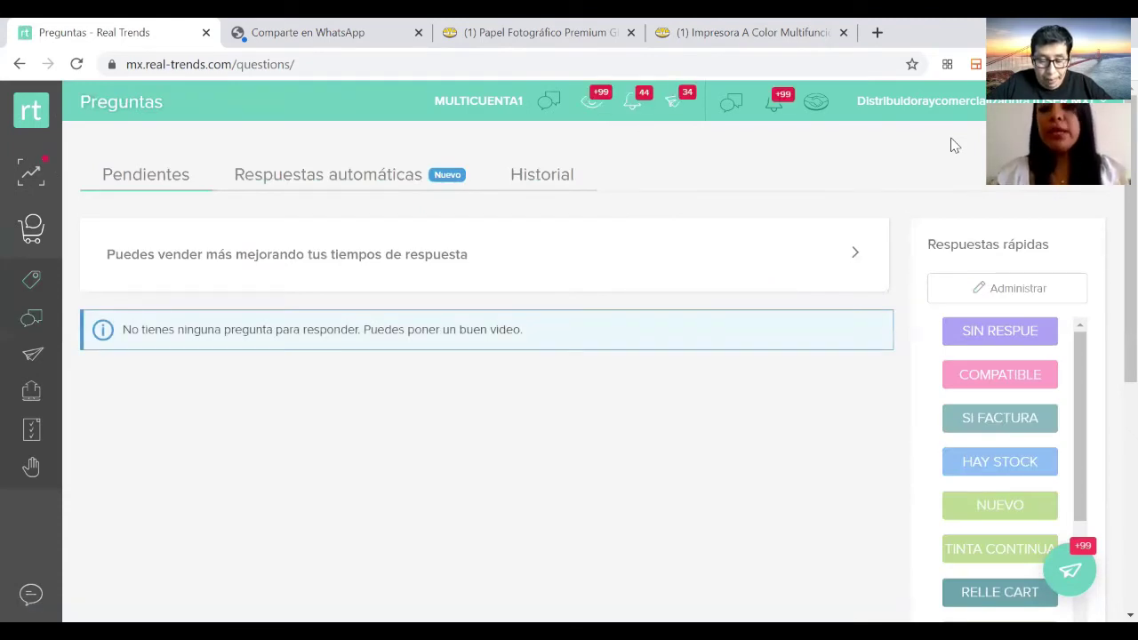
click(995, 287)
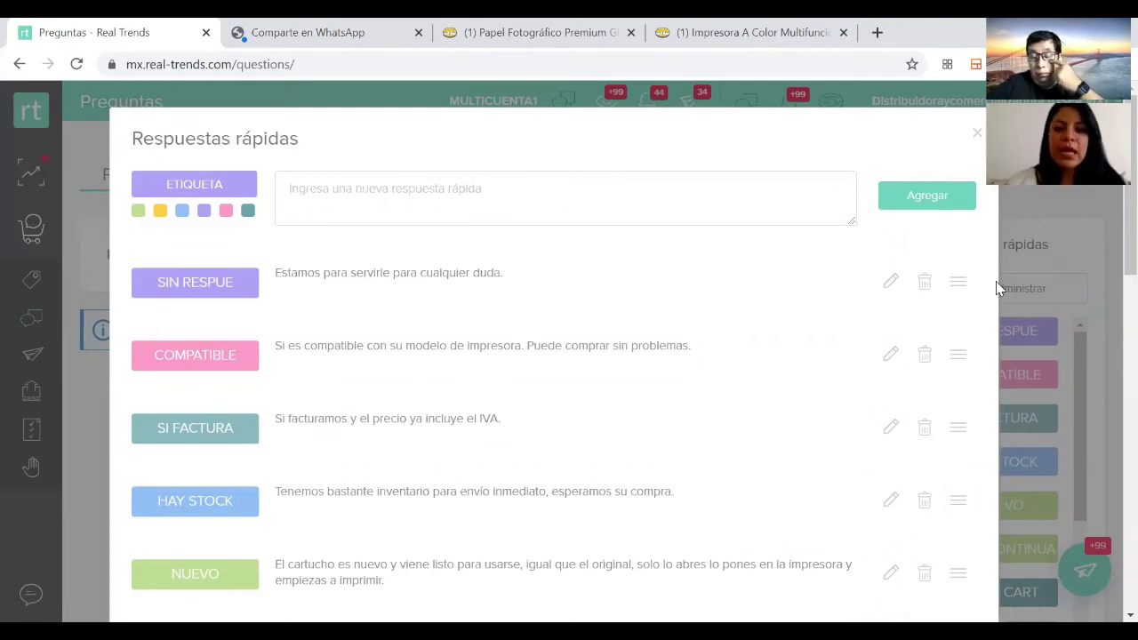
Draft a quick reply labelled "MEDIDAS BOLSO CAFE" with the text "mide de alto mide ancho tiene 3" and close the manager without adding it
click(191, 184)
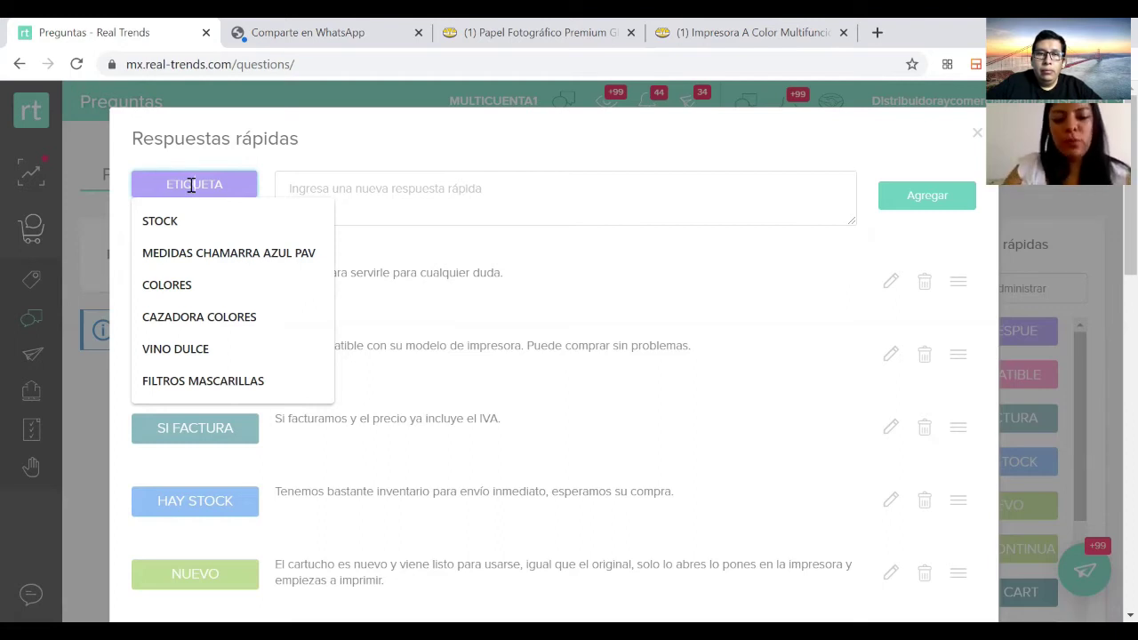
text(MEDI)
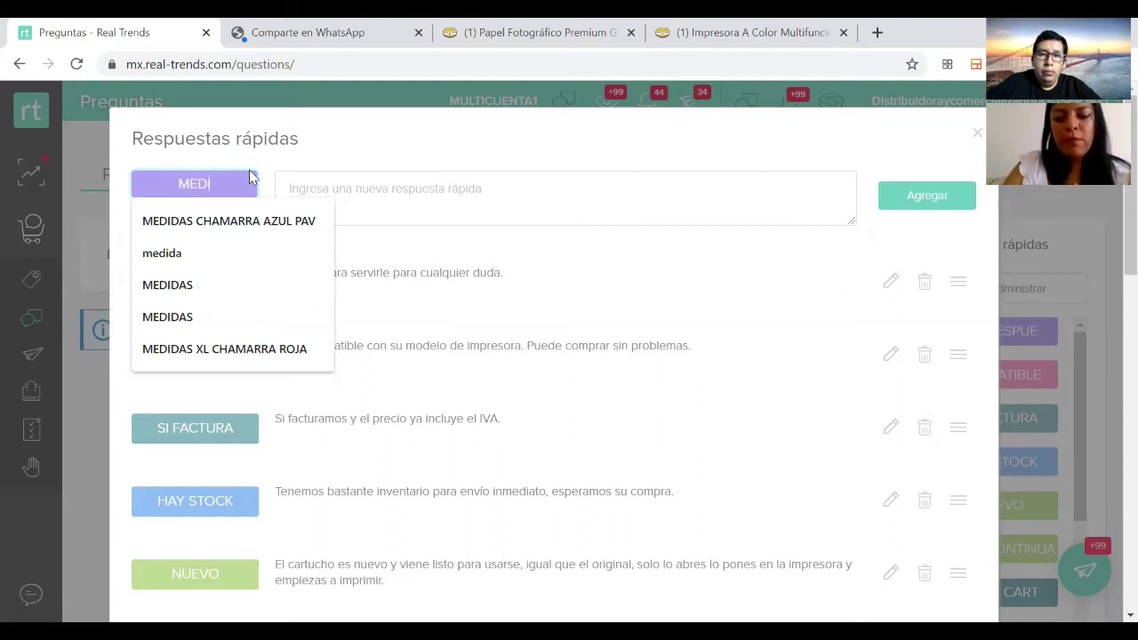
text(DAS BOLSO CAFE)
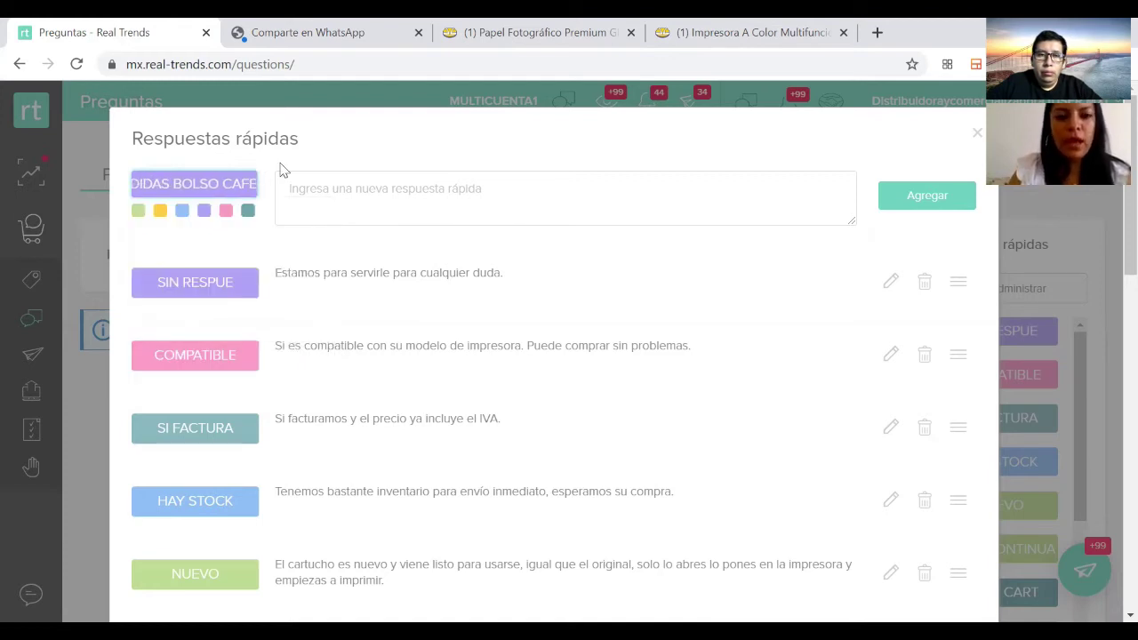
click(342, 189)
text(mide de alto mide ancho tiene)
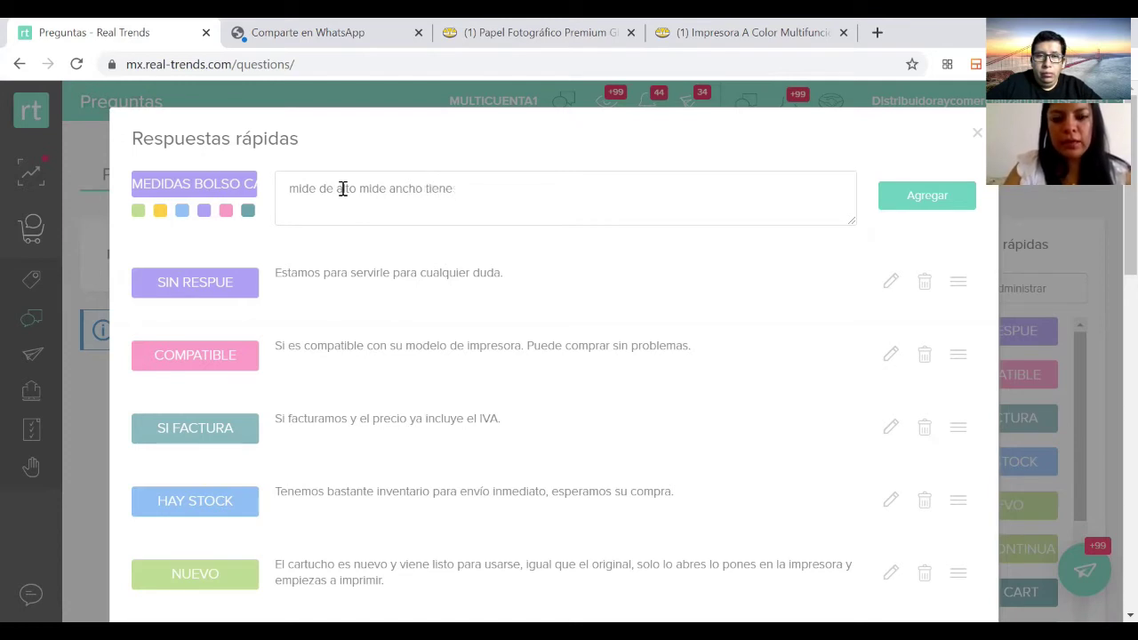
text( 3)
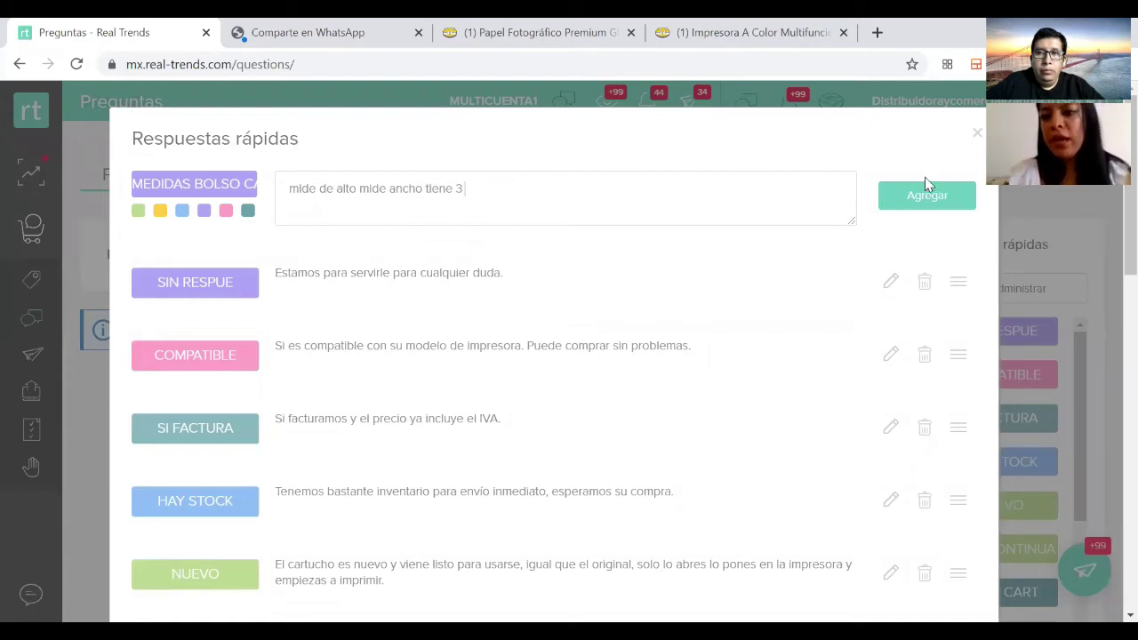
click(977, 134)
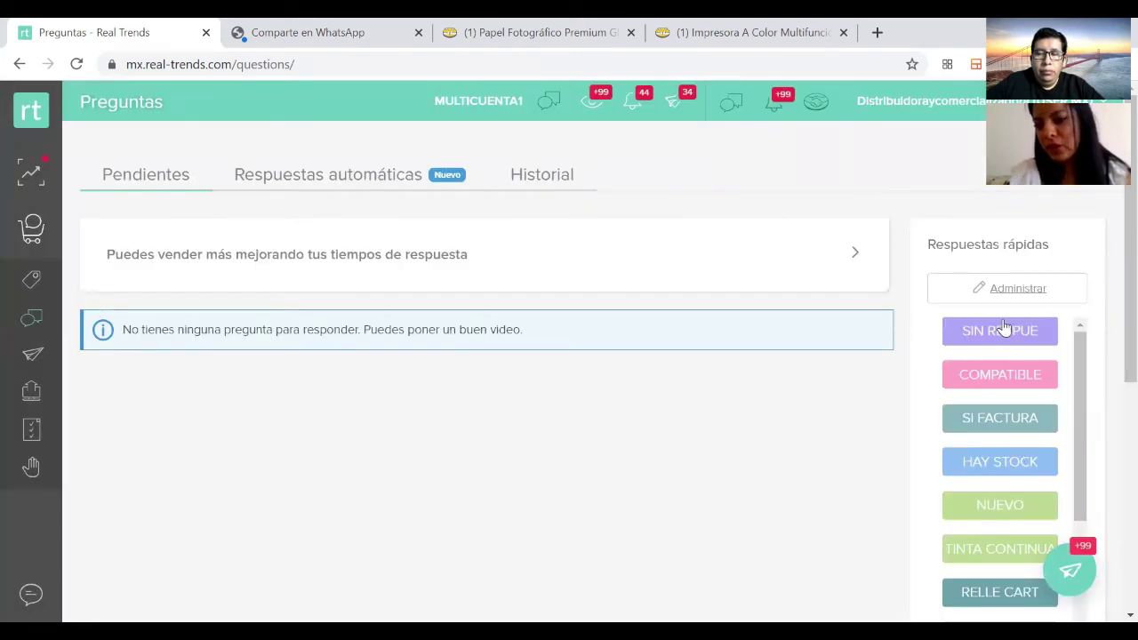
scroll(996, 483, down, 1)
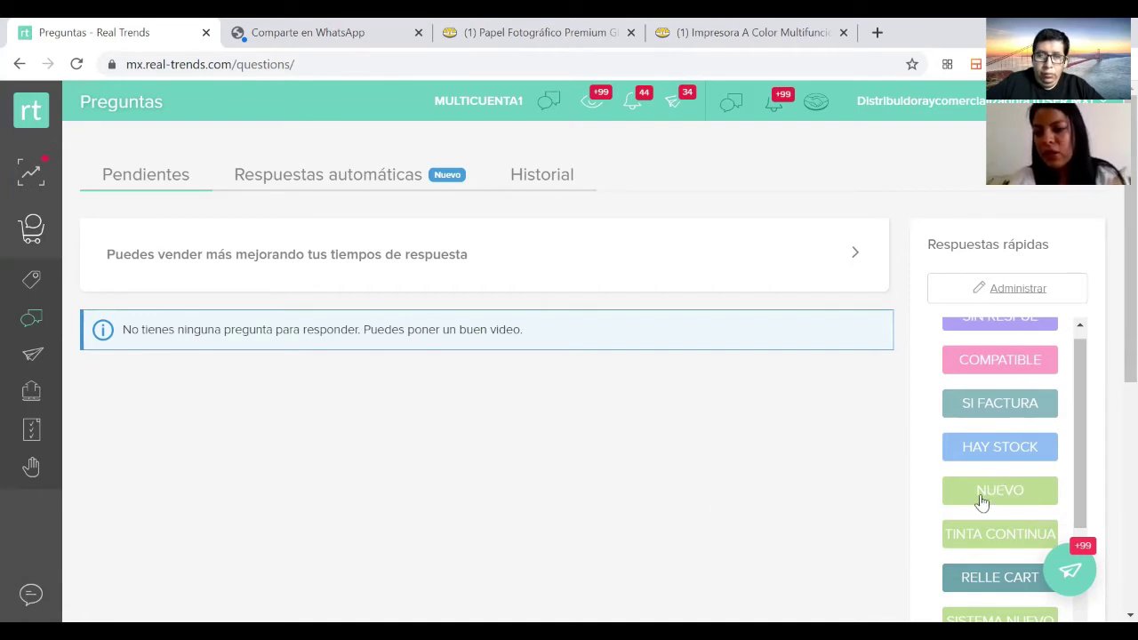
Open the customer messaging list, look over the recent conversations and close it again
mouse_move(1017, 458)
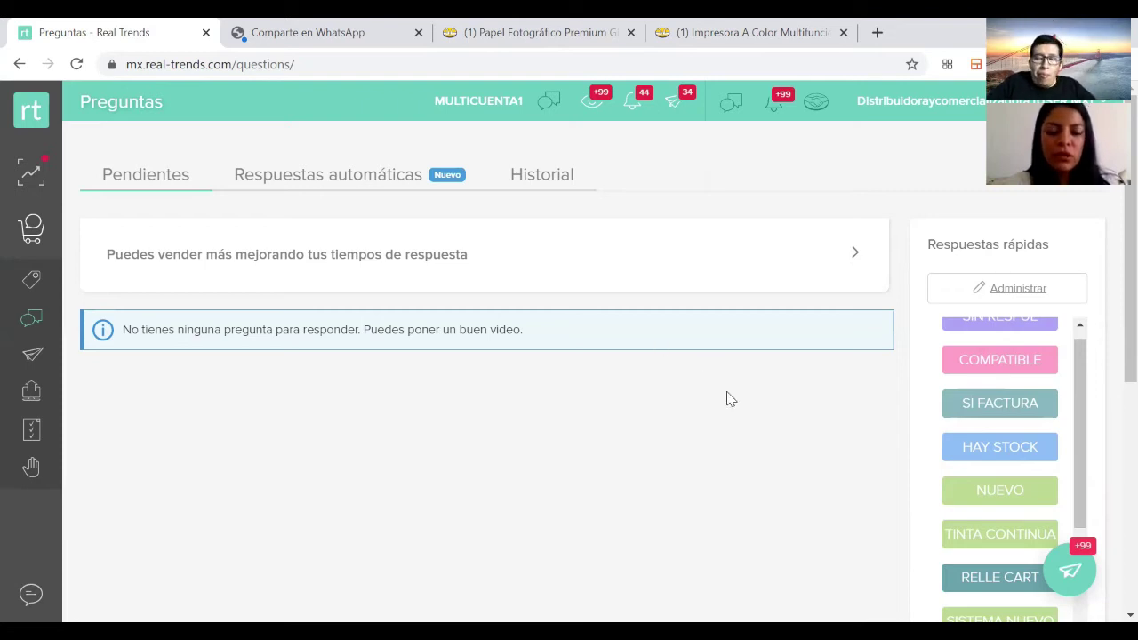
scroll(726, 399, down, 5)
scroll(726, 399, up, 5)
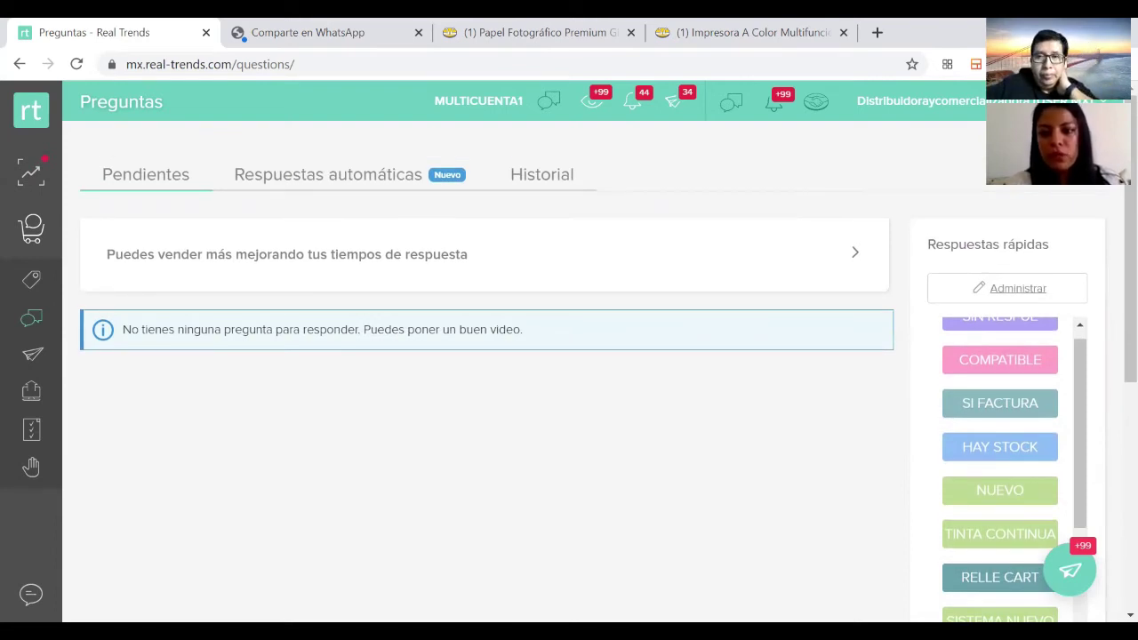
click(1072, 573)
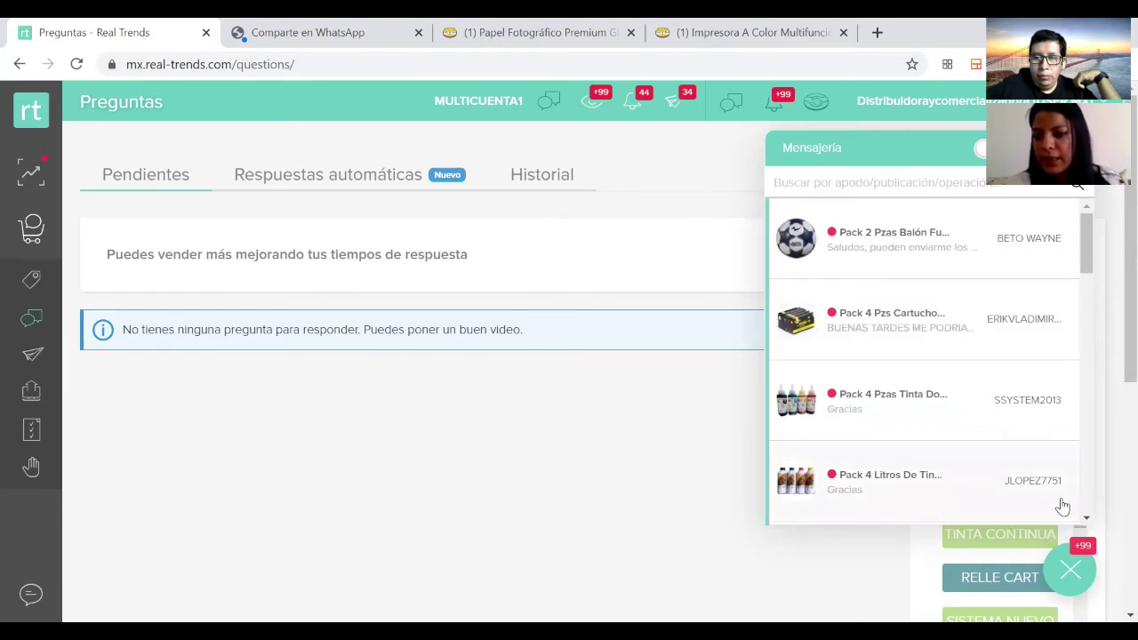
scroll(913, 240, down, 1)
scroll(913, 240, up, 1)
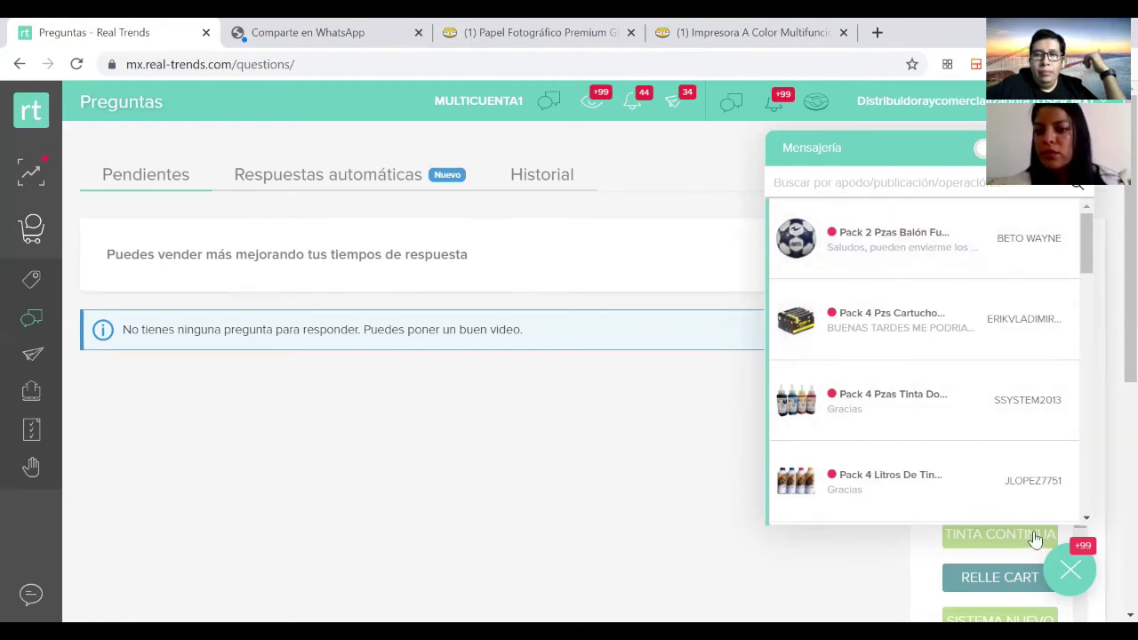
click(1069, 569)
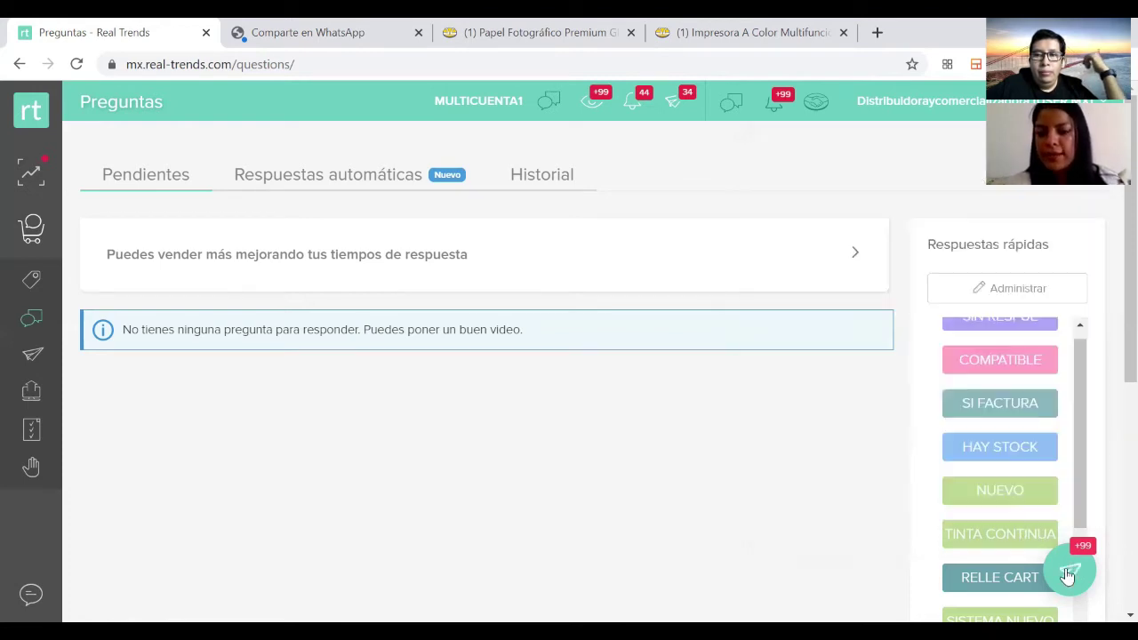
Open the automatic replies settings and review the schedules and the Stock, Costo de envío, Retiro en local and Garantía replies
click(298, 168)
scroll(347, 300, down, 2)
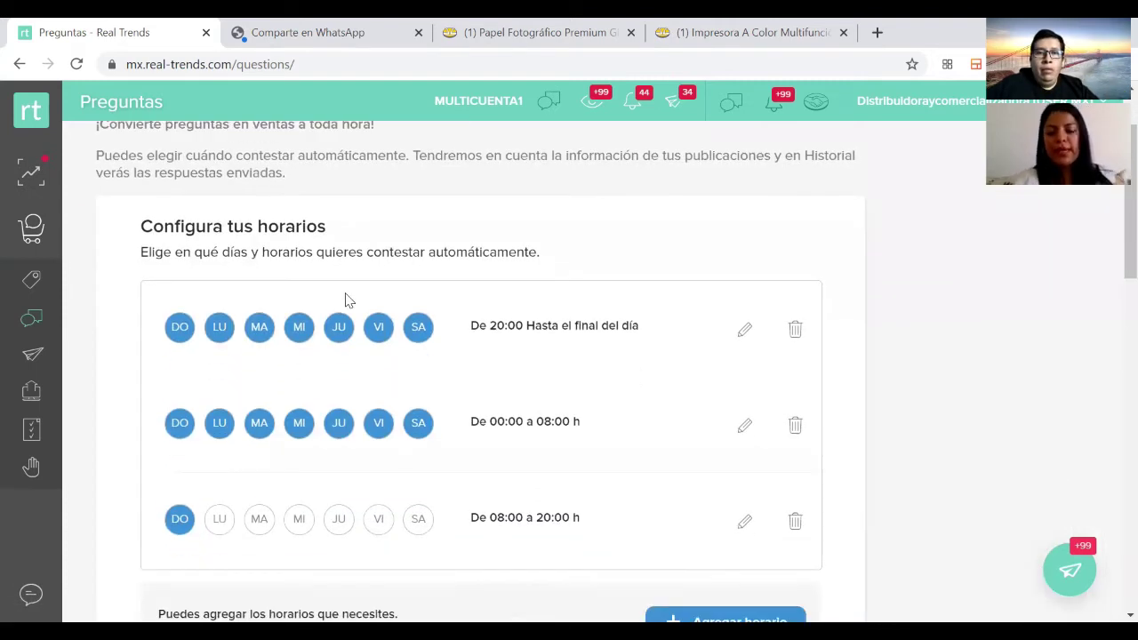
scroll(346, 300, down, 3)
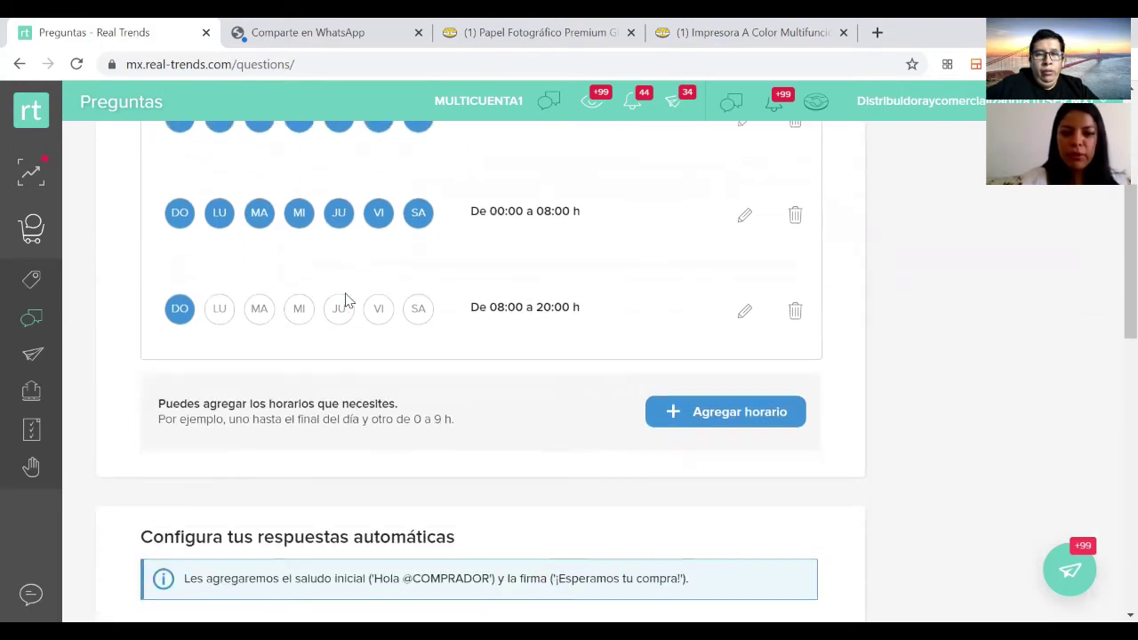
scroll(347, 300, down, 2)
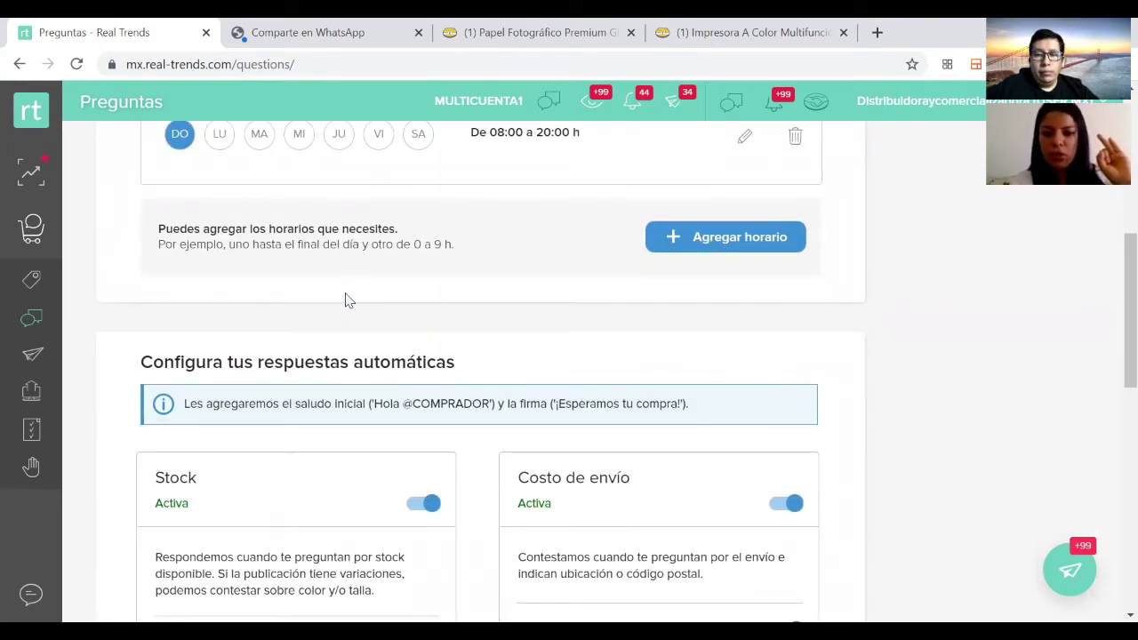
scroll(347, 300, down, 5)
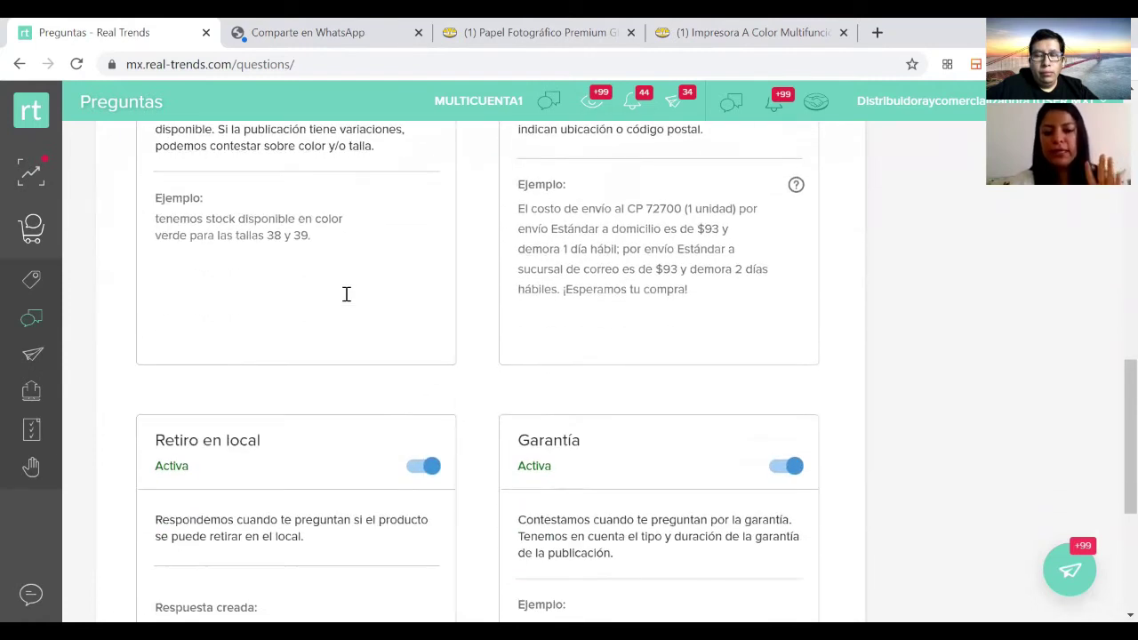
scroll(346, 294, up, 2)
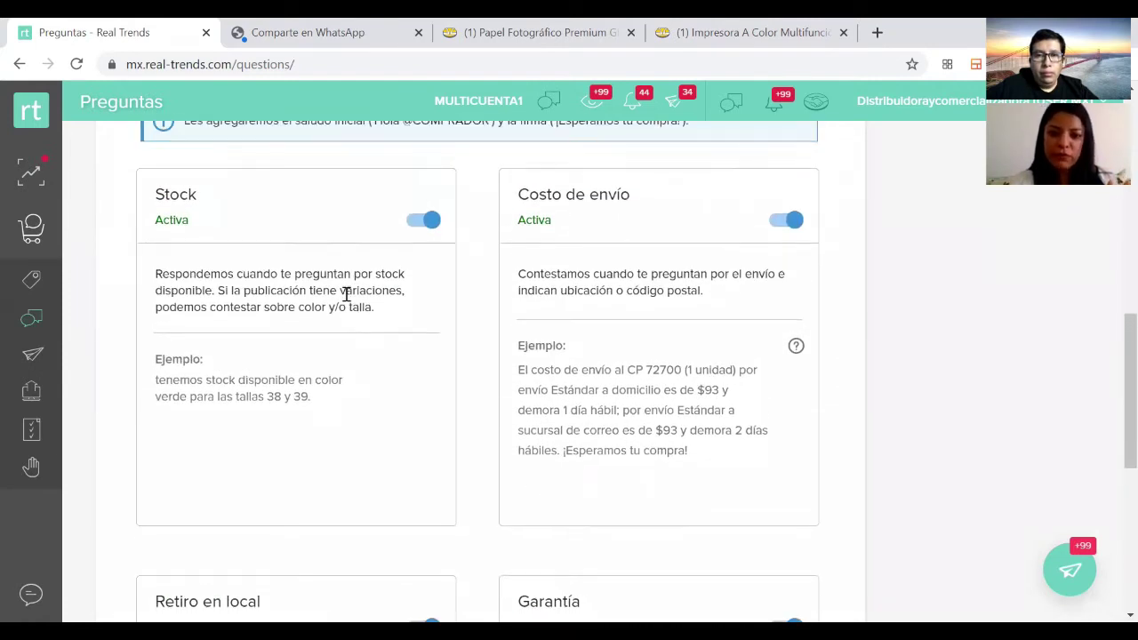
scroll(346, 294, down, 4)
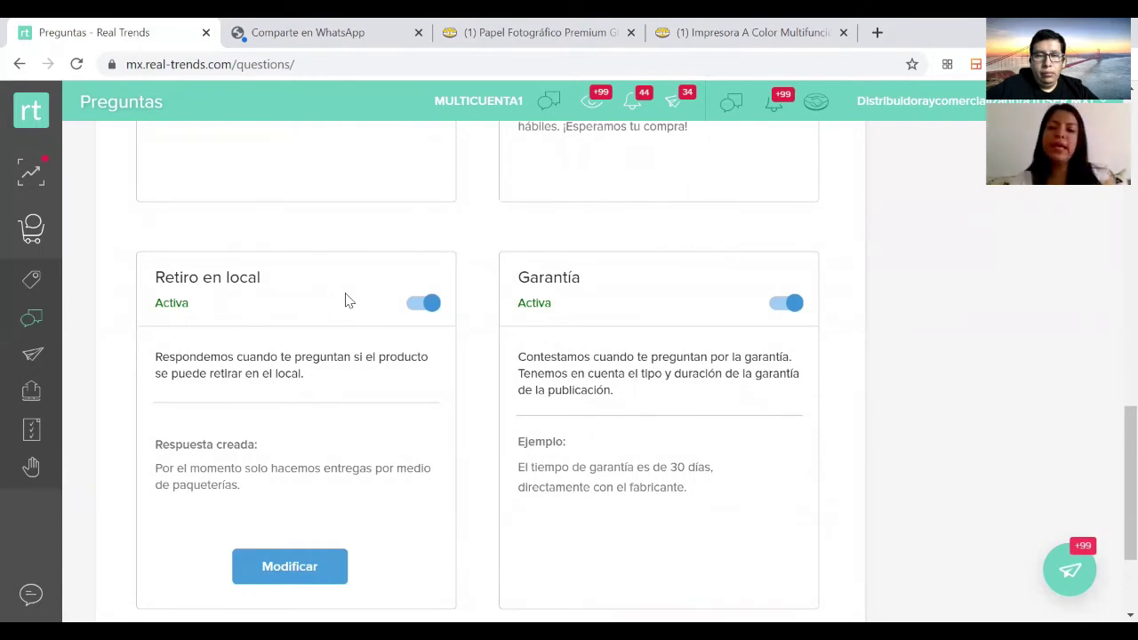
Go back over the days and hours configured for answering questions automatically
scroll(346, 300, up, 6)
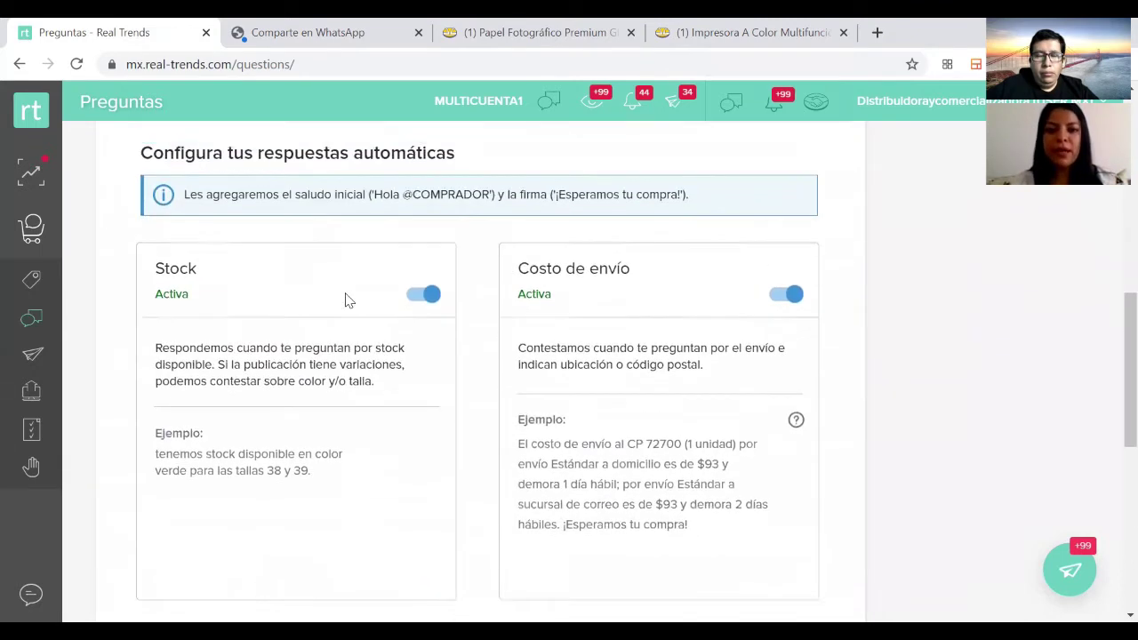
scroll(347, 300, up, 4)
scroll(347, 301, up, 1)
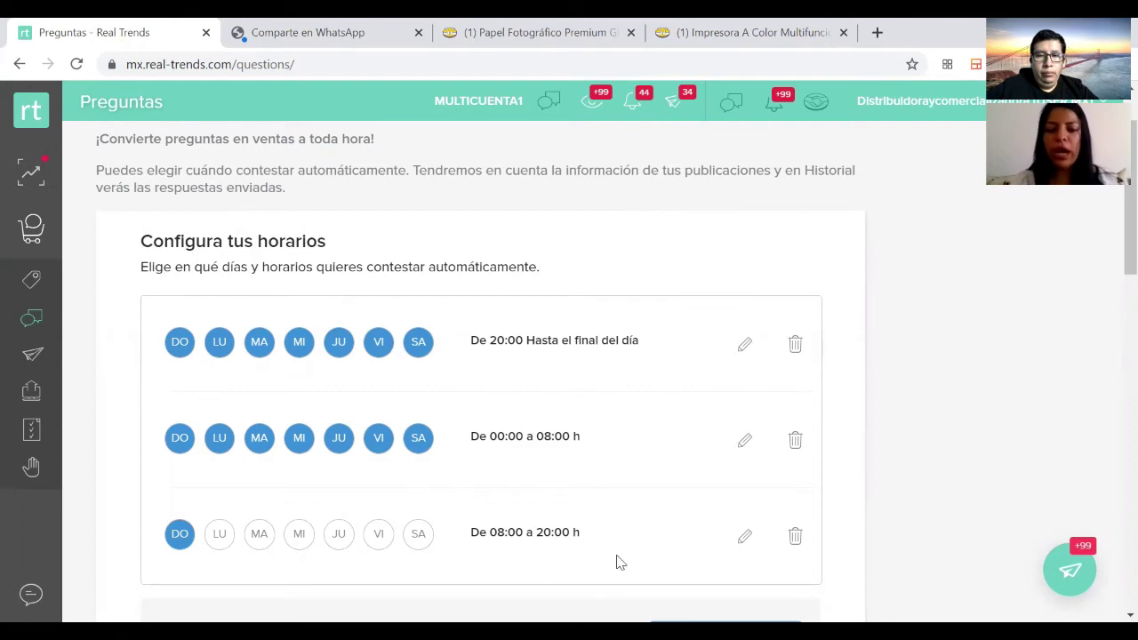
scroll(619, 561, down, 1)
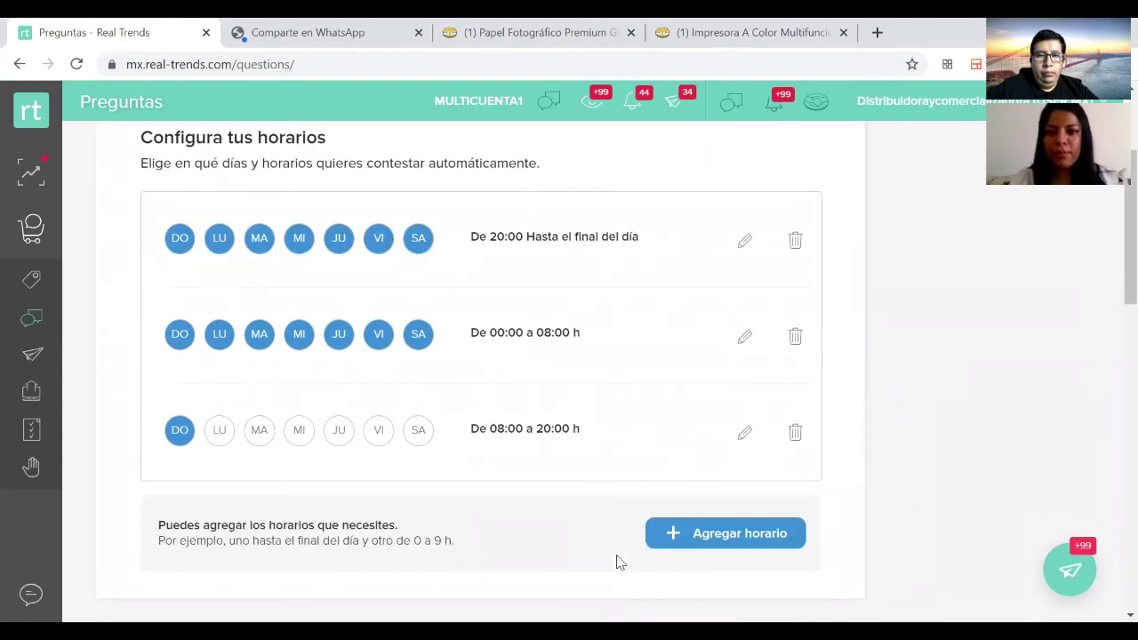
scroll(617, 559, down, 3)
scroll(617, 559, up, 5)
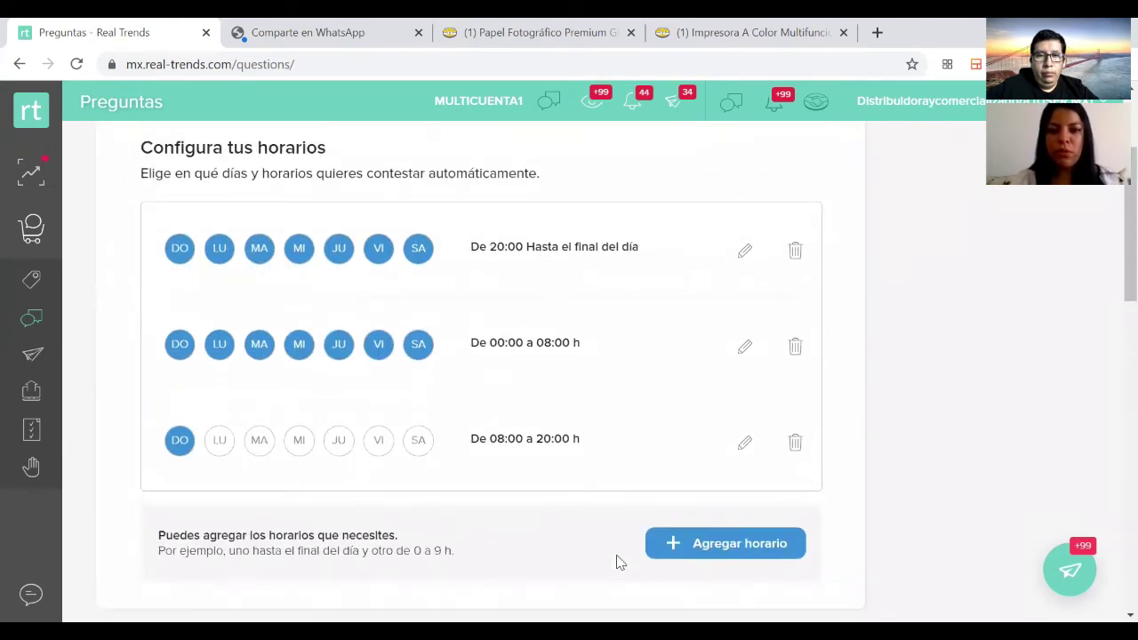
Open the question history and filter it by the status "Respondida por Real Trends"
click(529, 183)
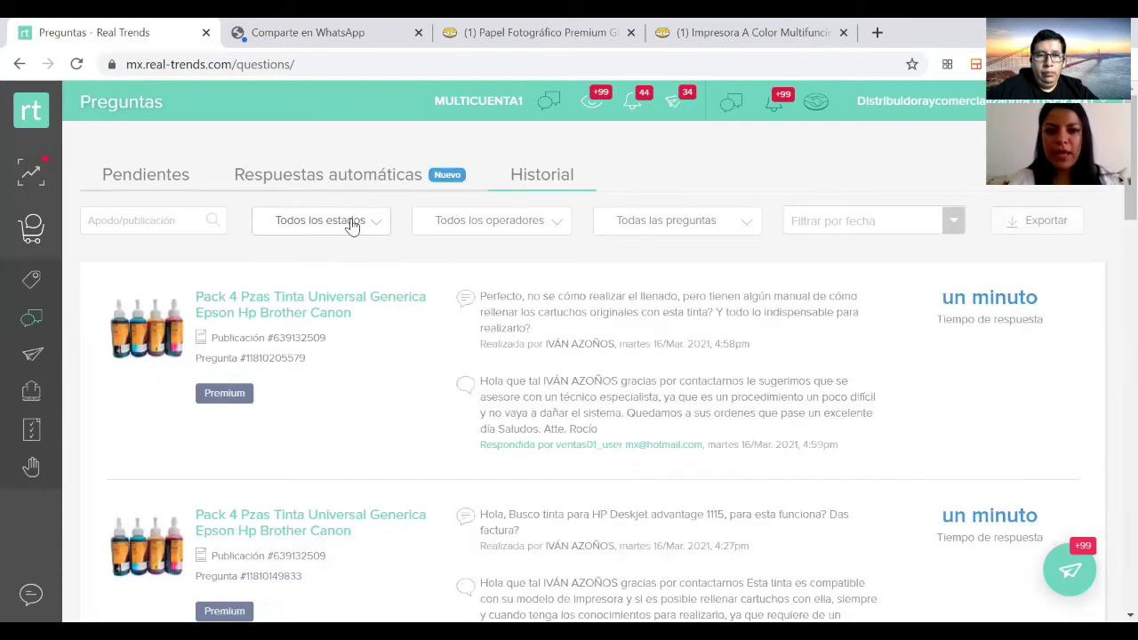
click(352, 224)
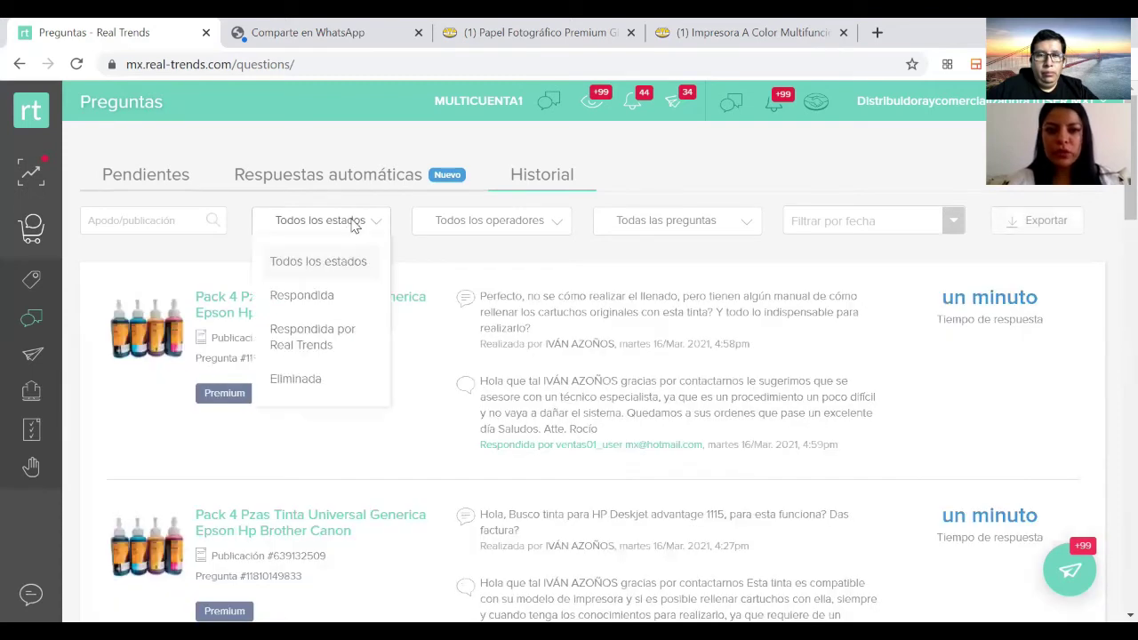
click(328, 348)
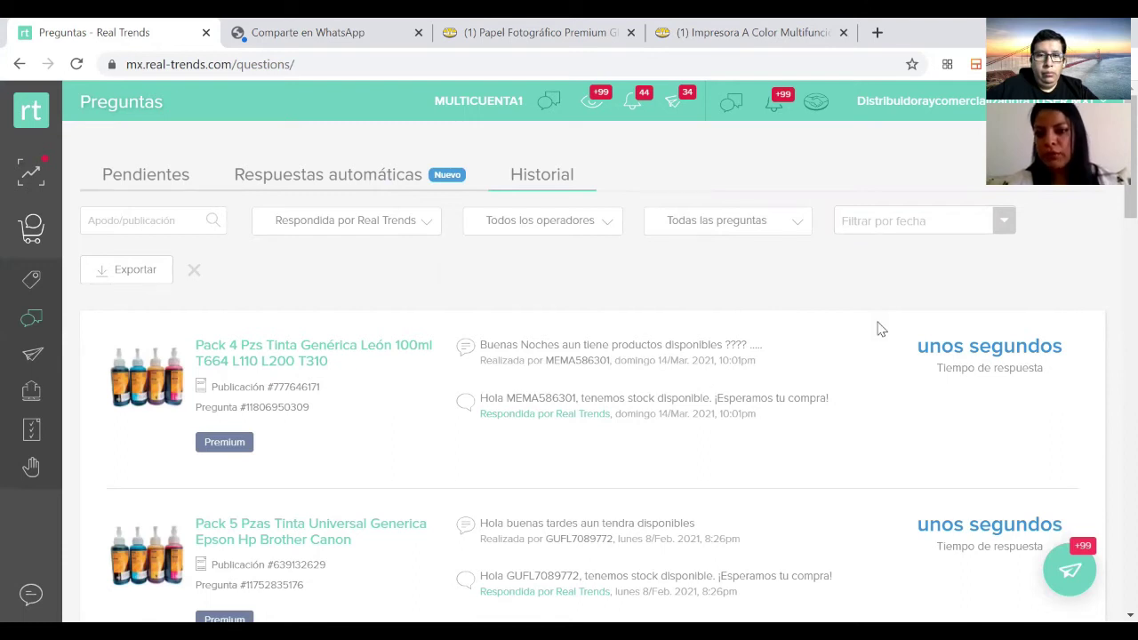
scroll(981, 362, down, 3)
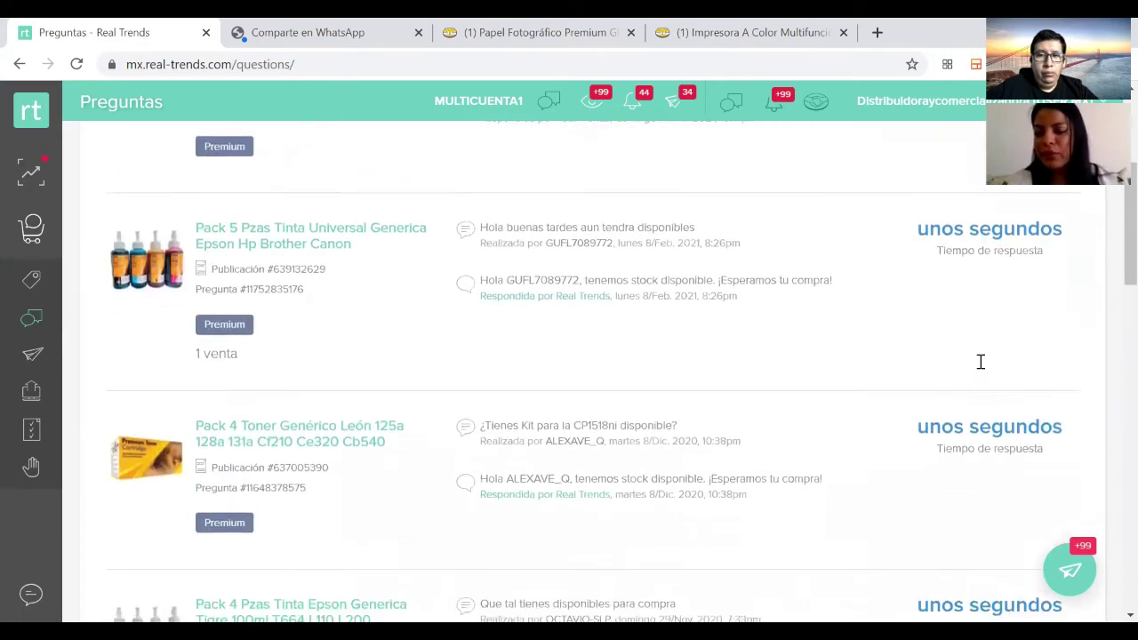
scroll(981, 361, down, 6)
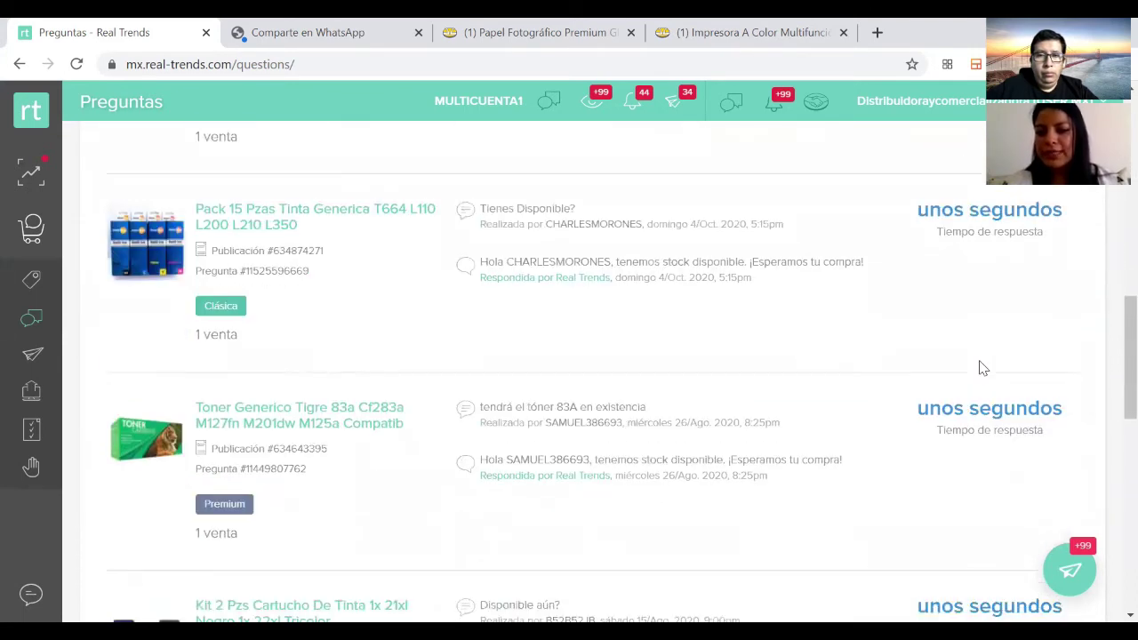
scroll(982, 367, up, 10)
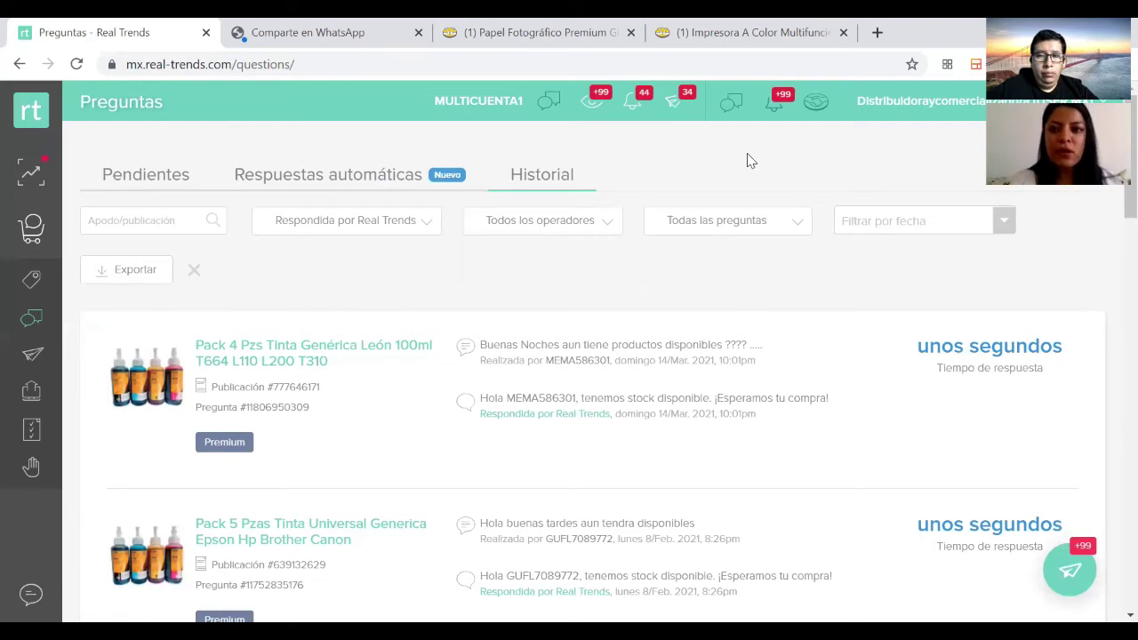
Check the options of the question-type and operator filters without changing them, and look through the automatically answered questions
click(734, 230)
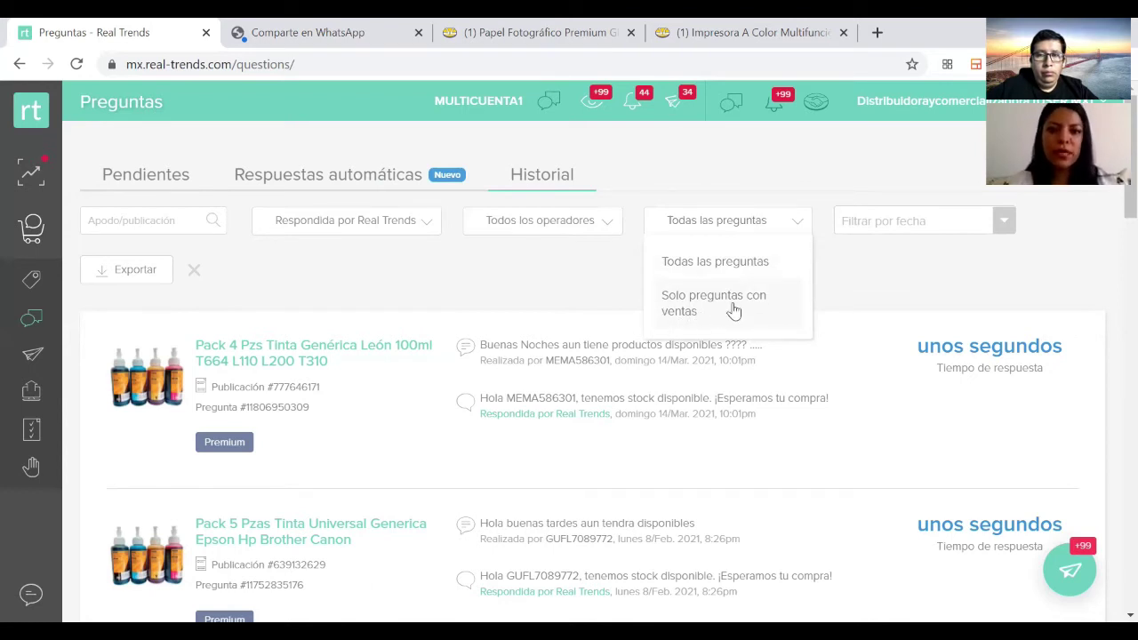
click(602, 307)
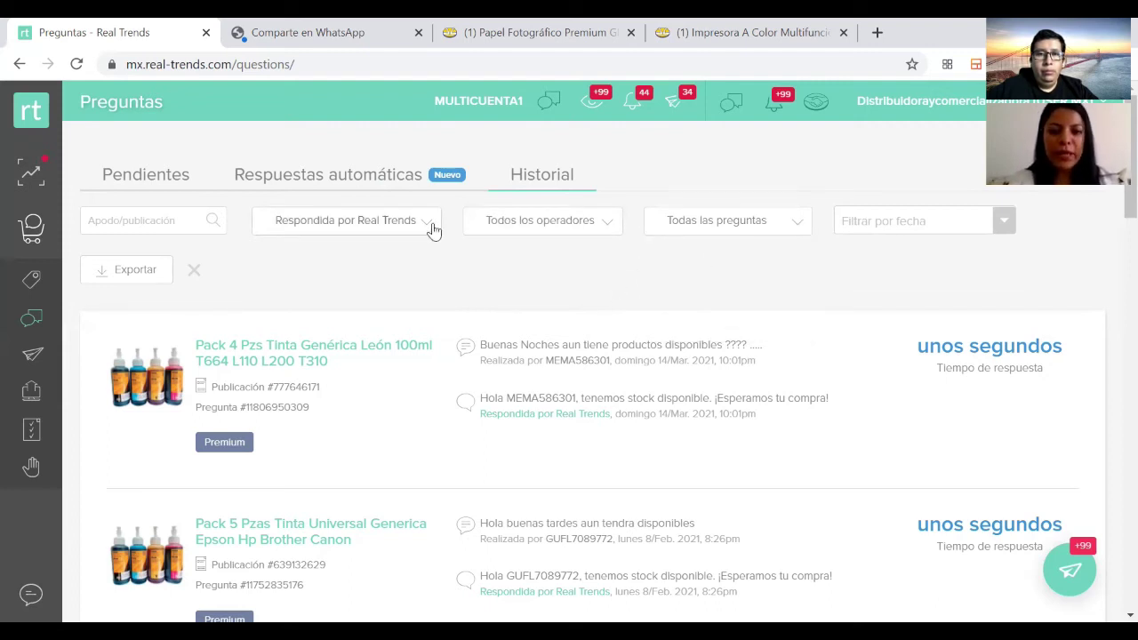
click(501, 226)
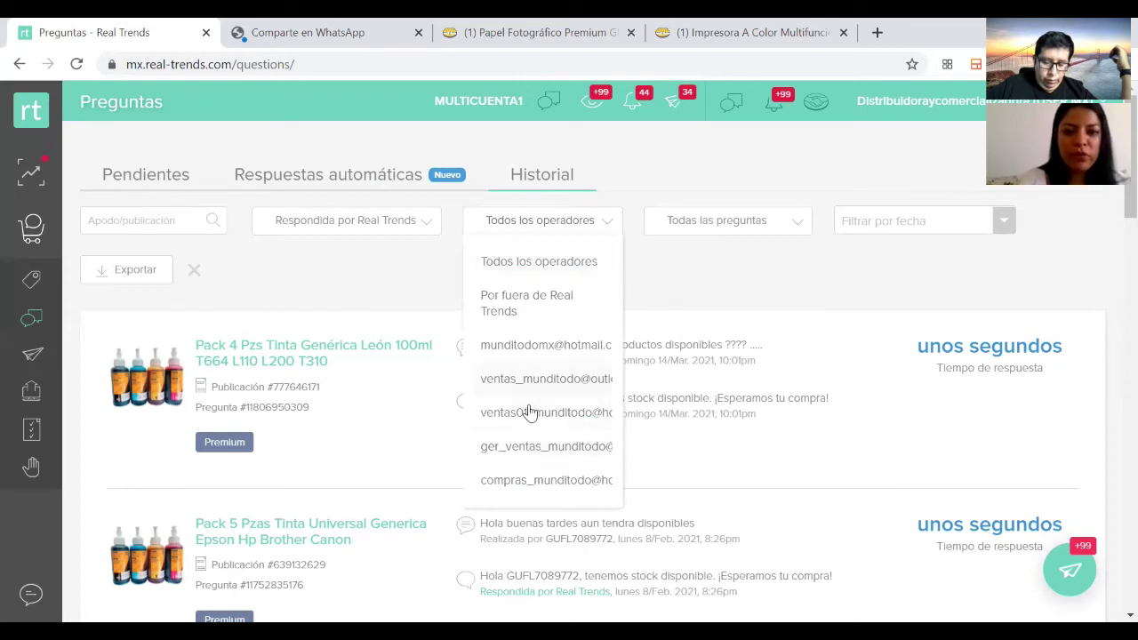
click(669, 294)
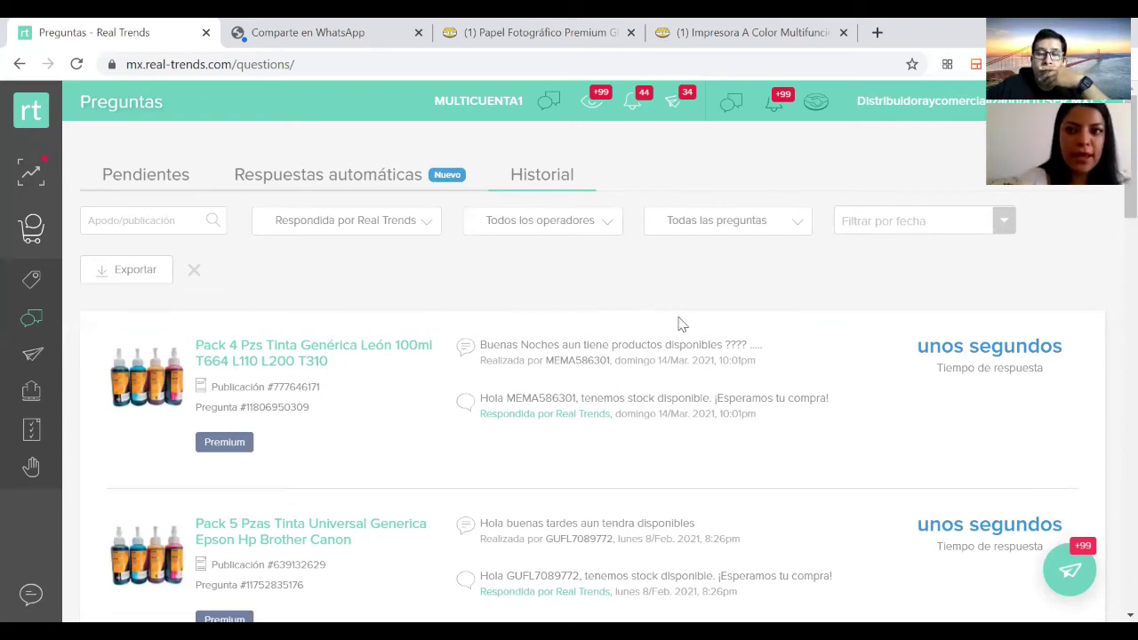
scroll(643, 360, down, 2)
scroll(643, 360, down, 12)
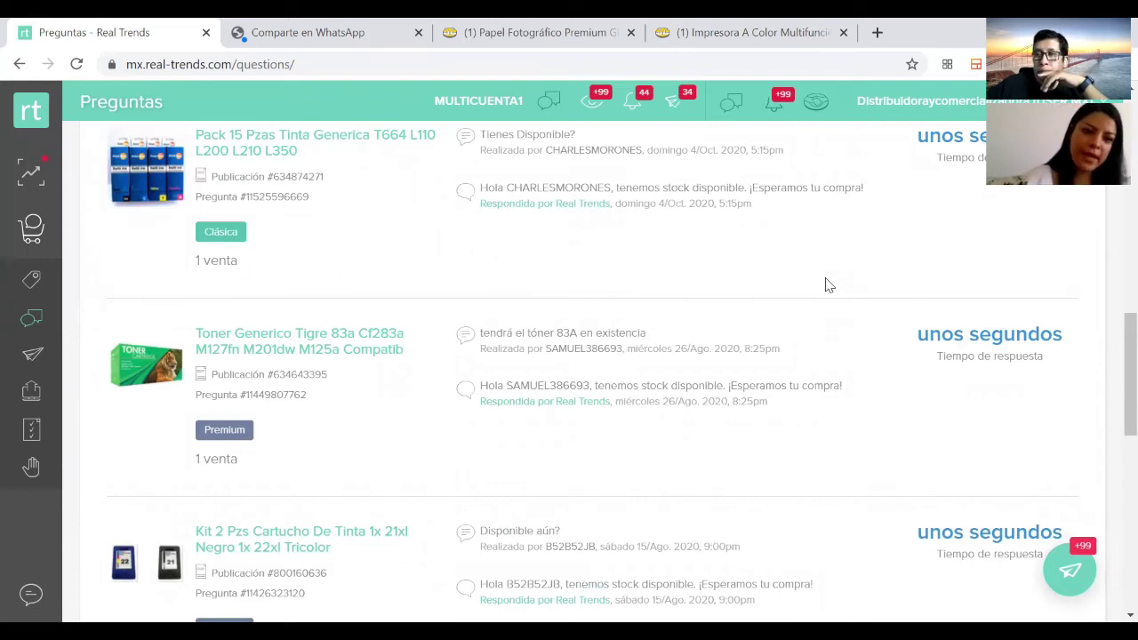
mouse_move(234, 259)
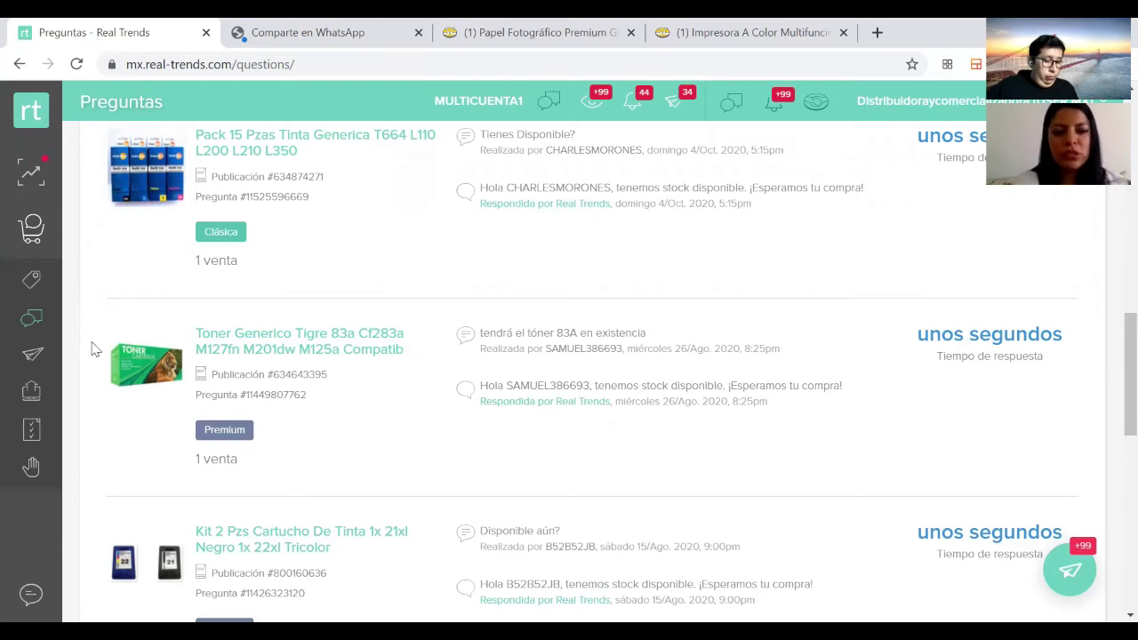
Open the Publicador masivo and select "Actualizar toda la información o crear publicaciones" for the manual file download
mouse_move(35, 309)
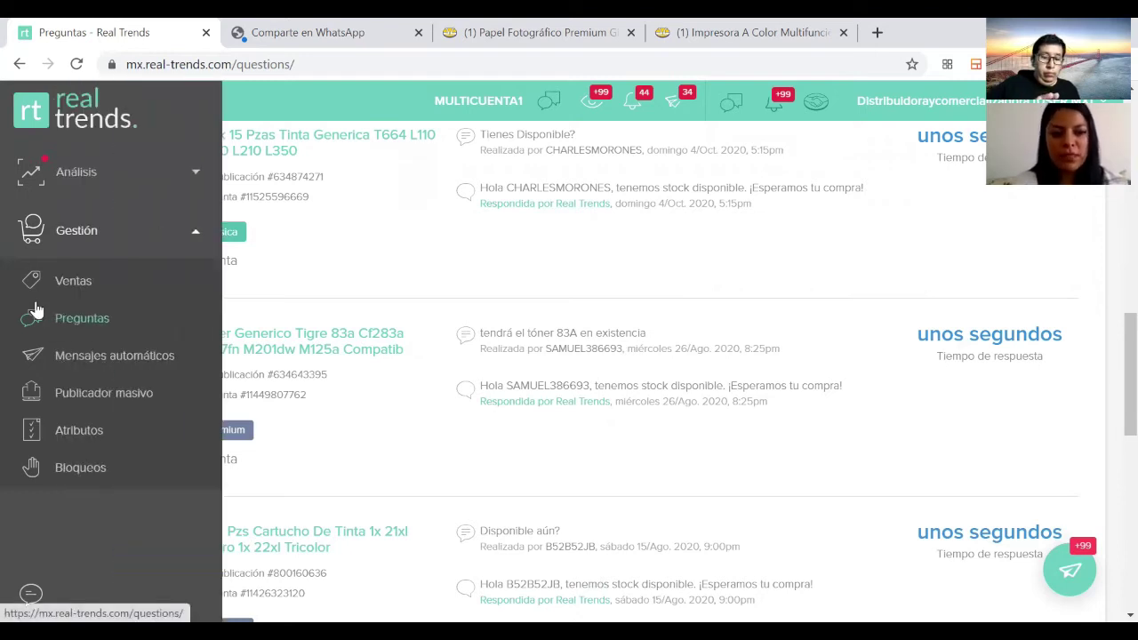
click(126, 400)
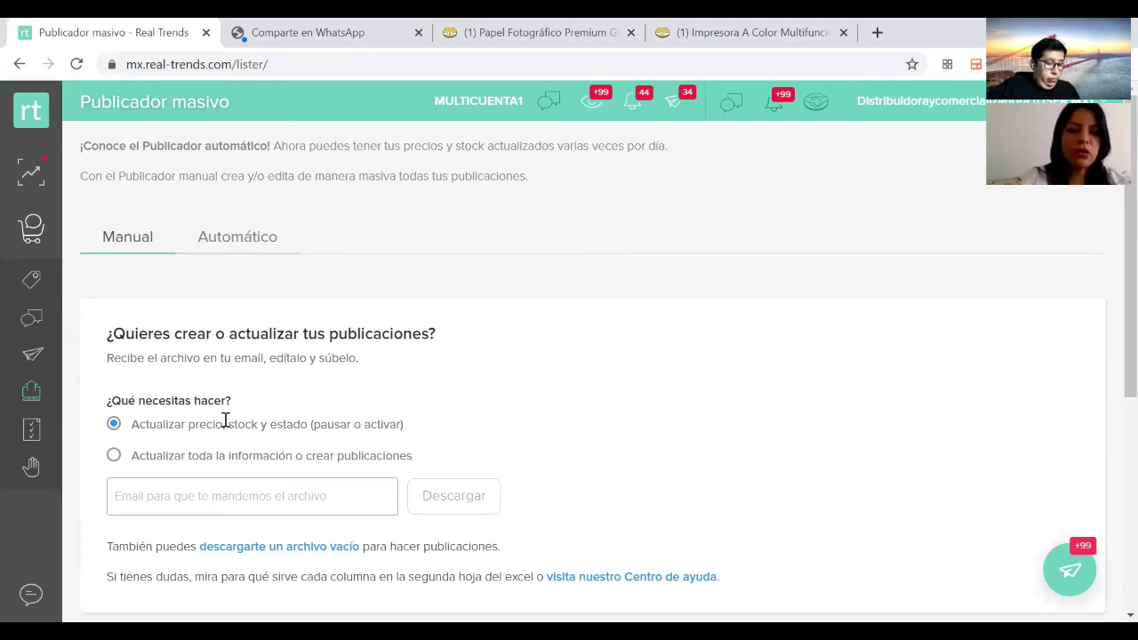
scroll(224, 420, down, 1)
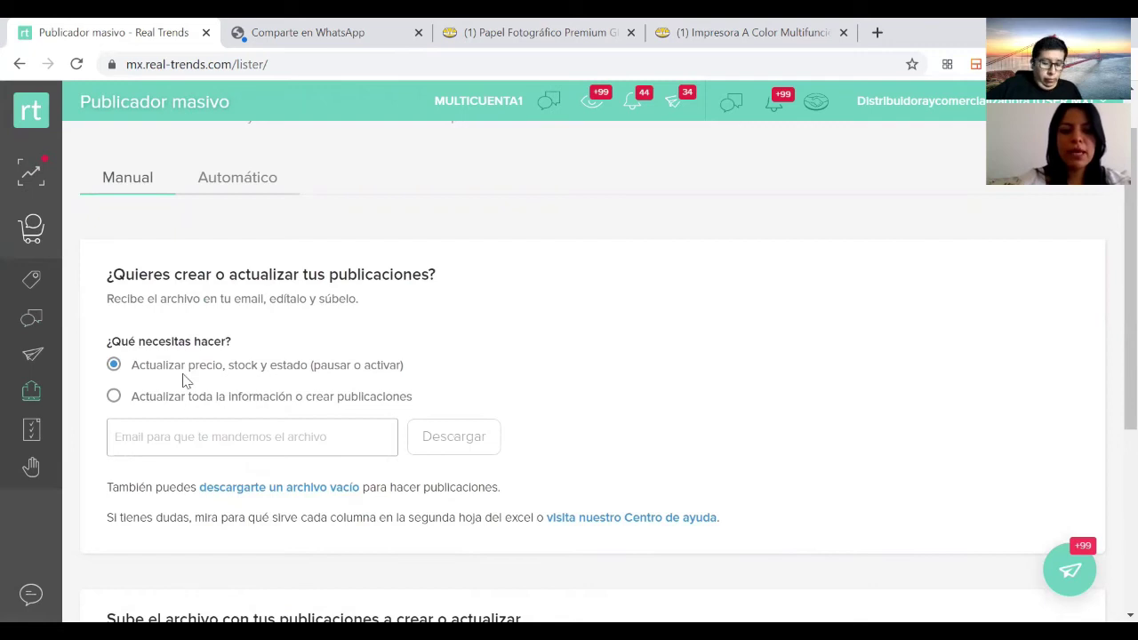
click(312, 435)
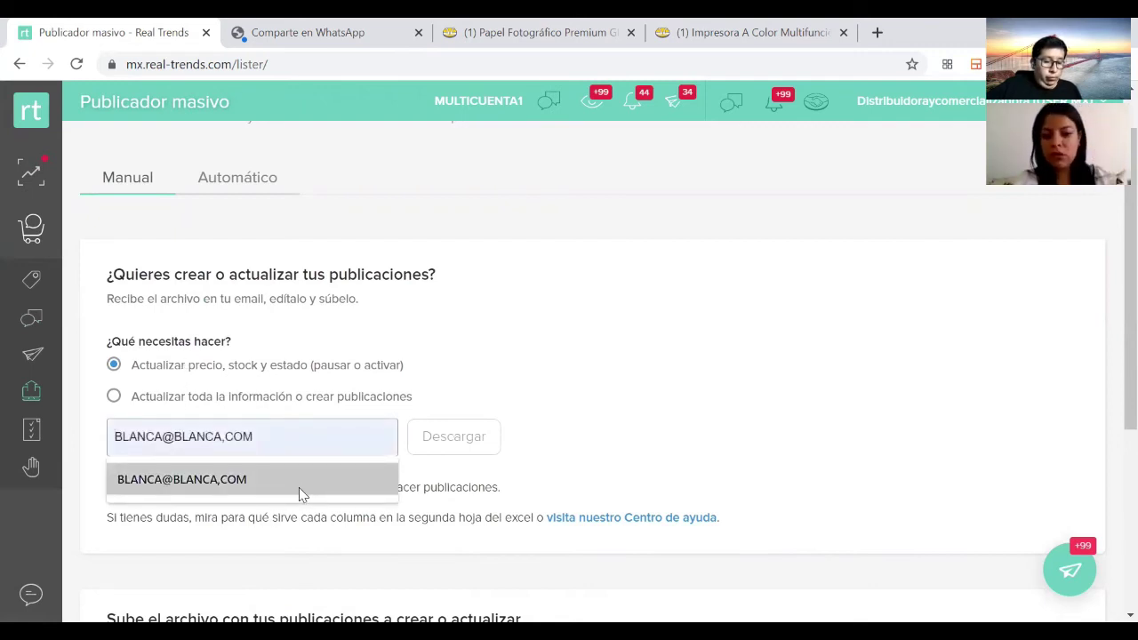
click(543, 396)
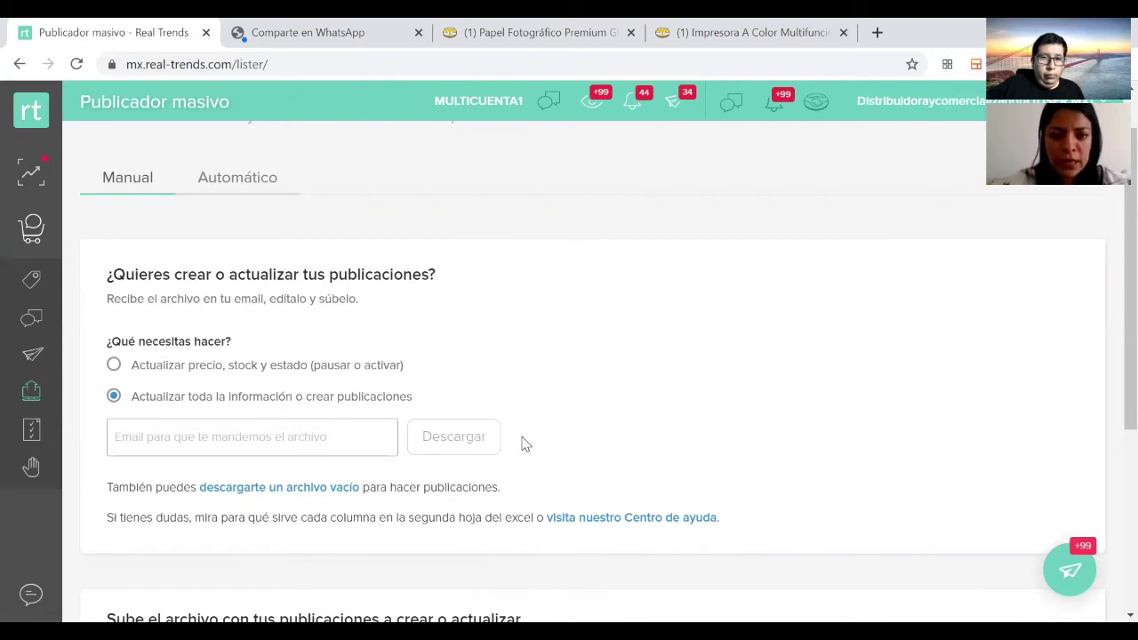
scroll(522, 443, down, 1)
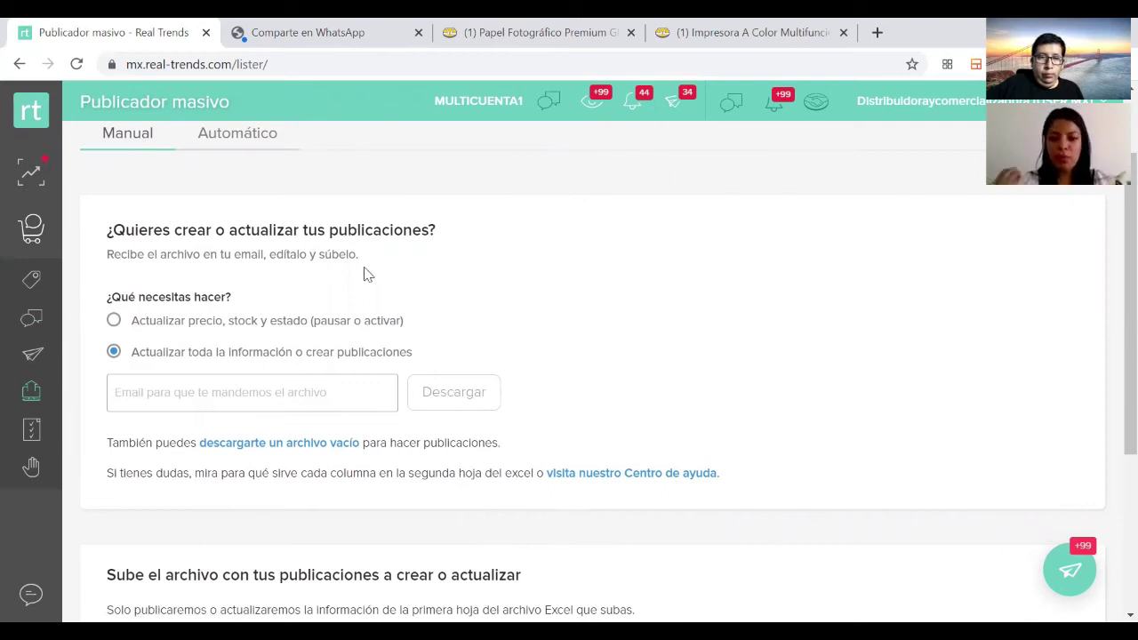
scroll(365, 273, down, 2)
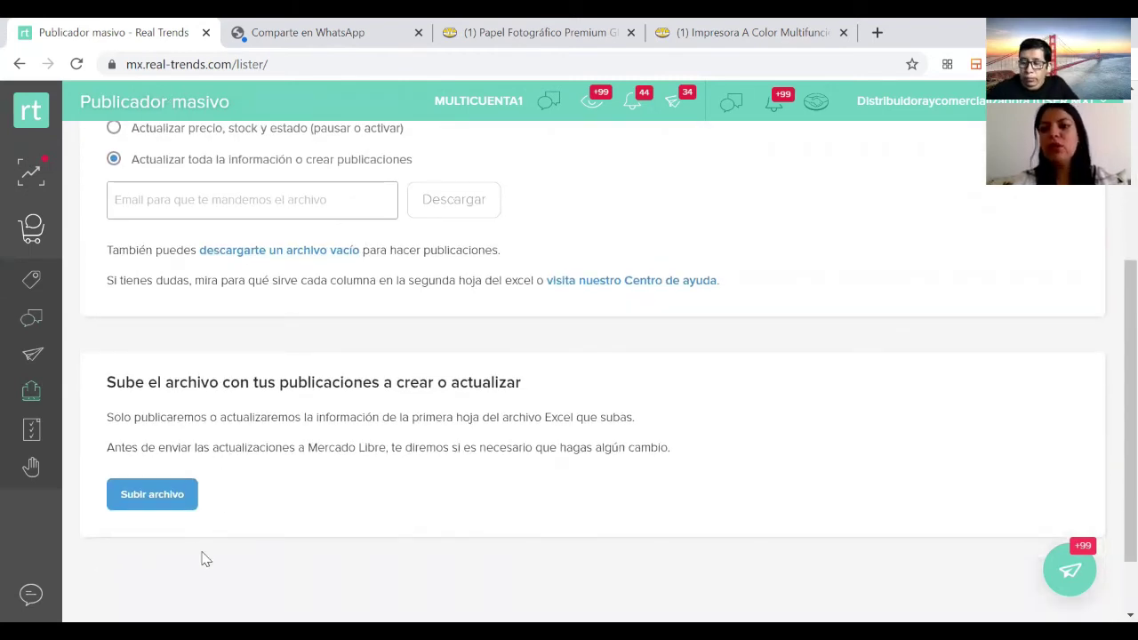
scroll(336, 585, up, 3)
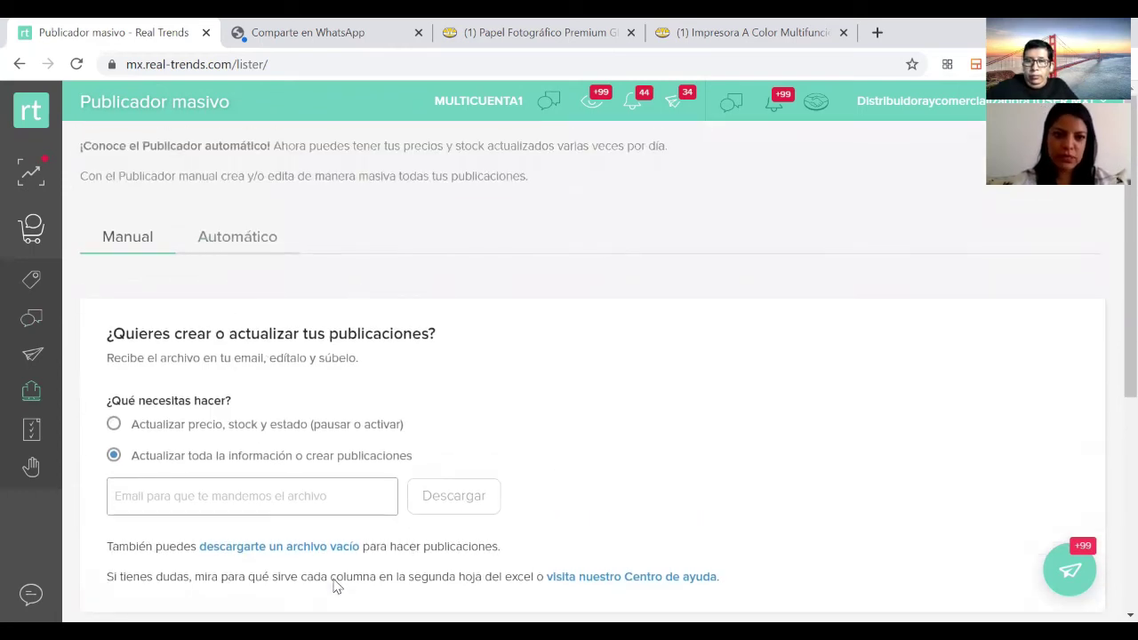
Open the Publicador masivo's automatic mode and review the Excel URL field and the update-frequency options without changing them
click(238, 247)
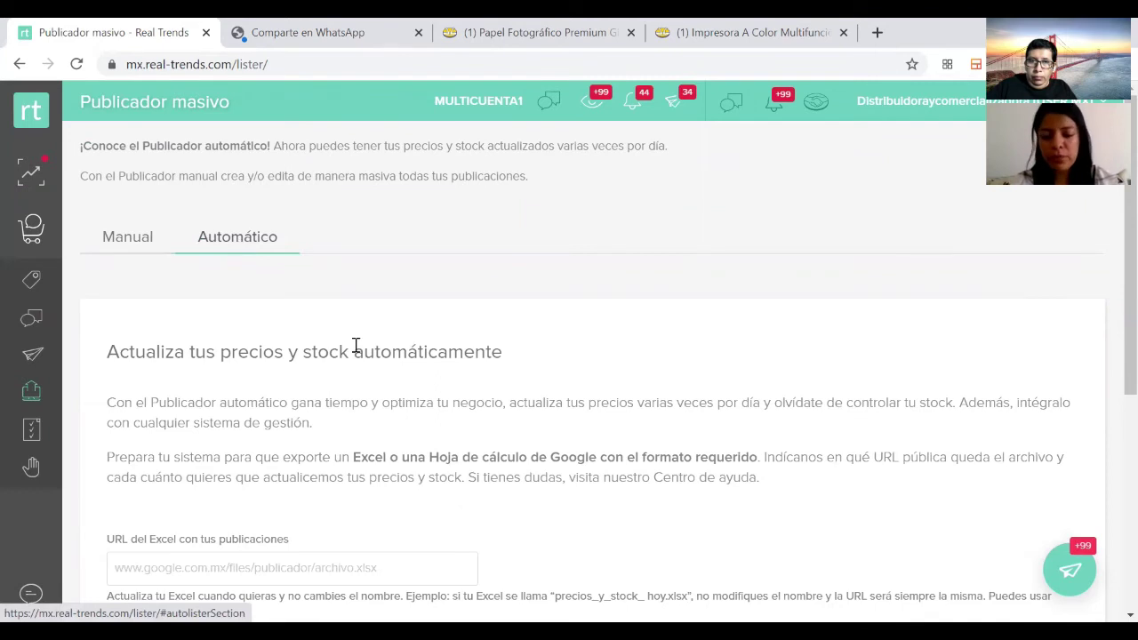
scroll(362, 356, down, 1)
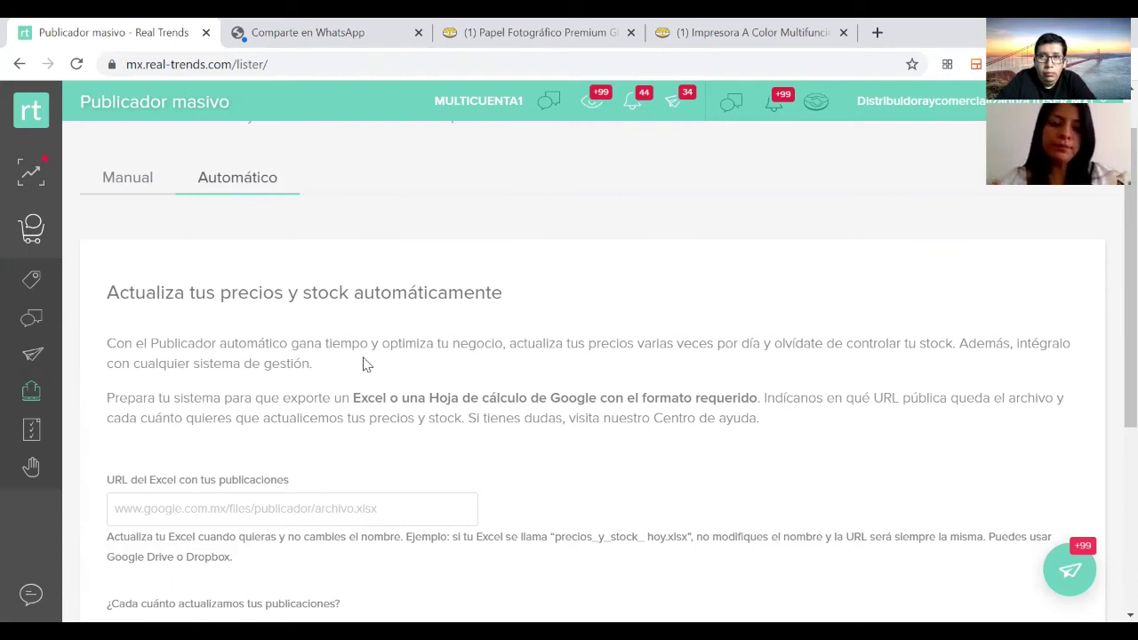
scroll(364, 364, down, 4)
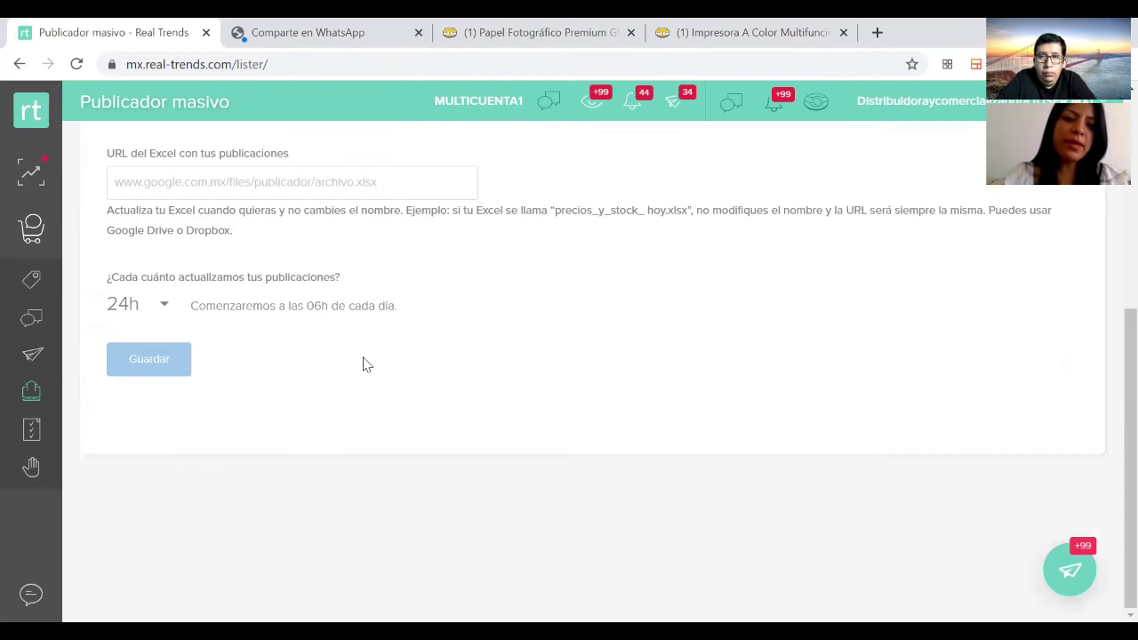
click(130, 311)
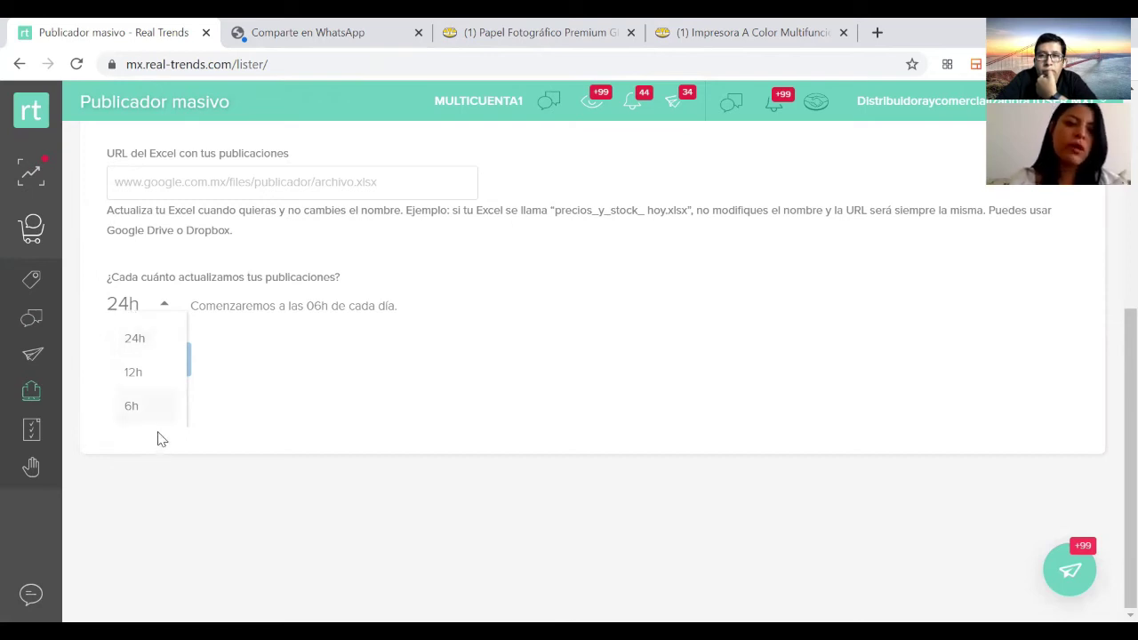
click(348, 362)
scroll(348, 361, up, 2)
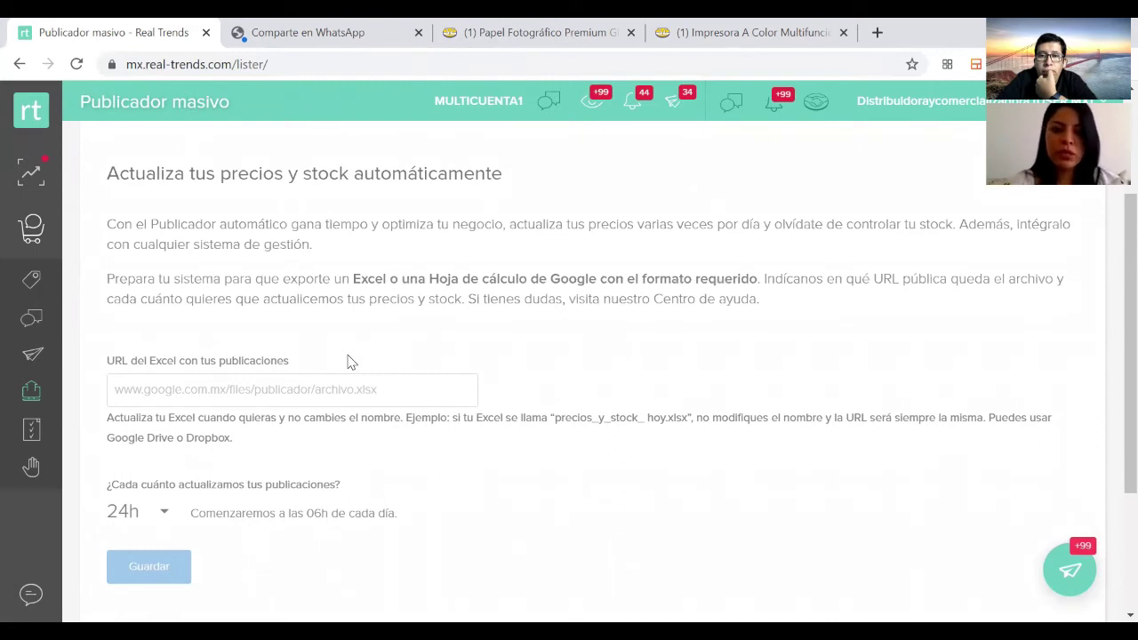
scroll(348, 362, down, 1)
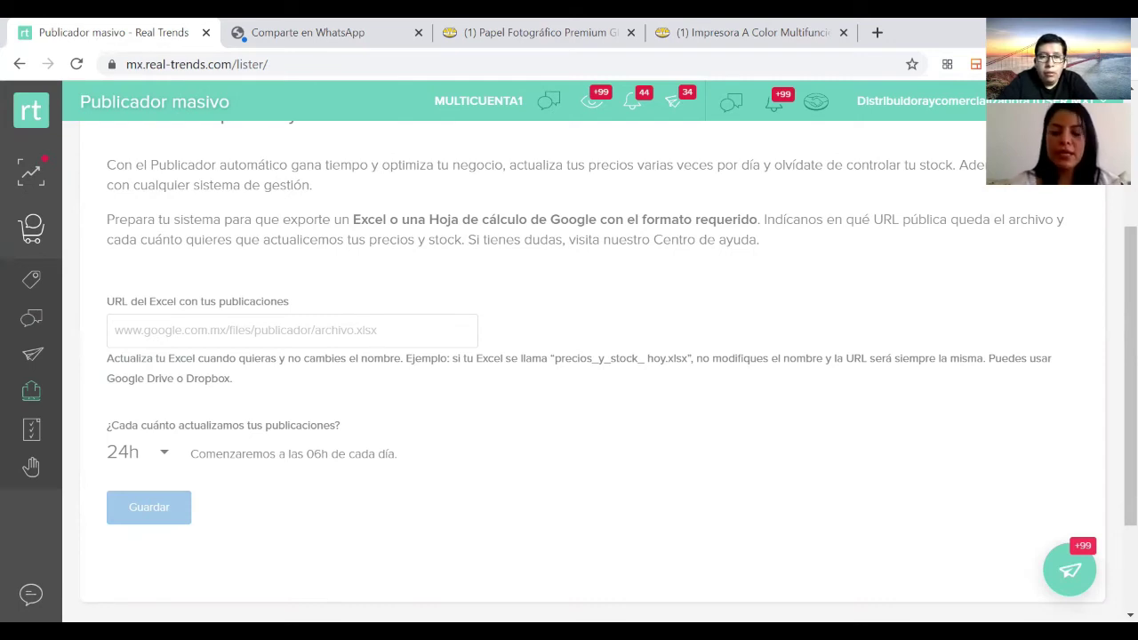
Open Atributos and expand the additional attributes of "Kit 2 Pzs Cartucho De Tinta 122xl Ch563 Negro" to examine its fields
mouse_move(63, 442)
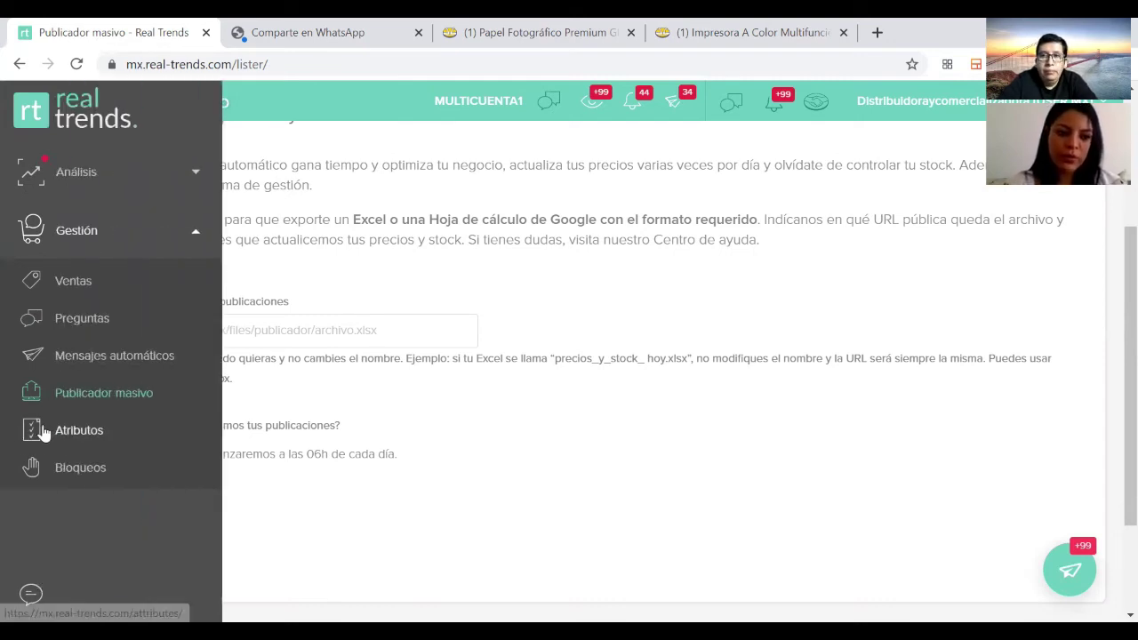
click(79, 434)
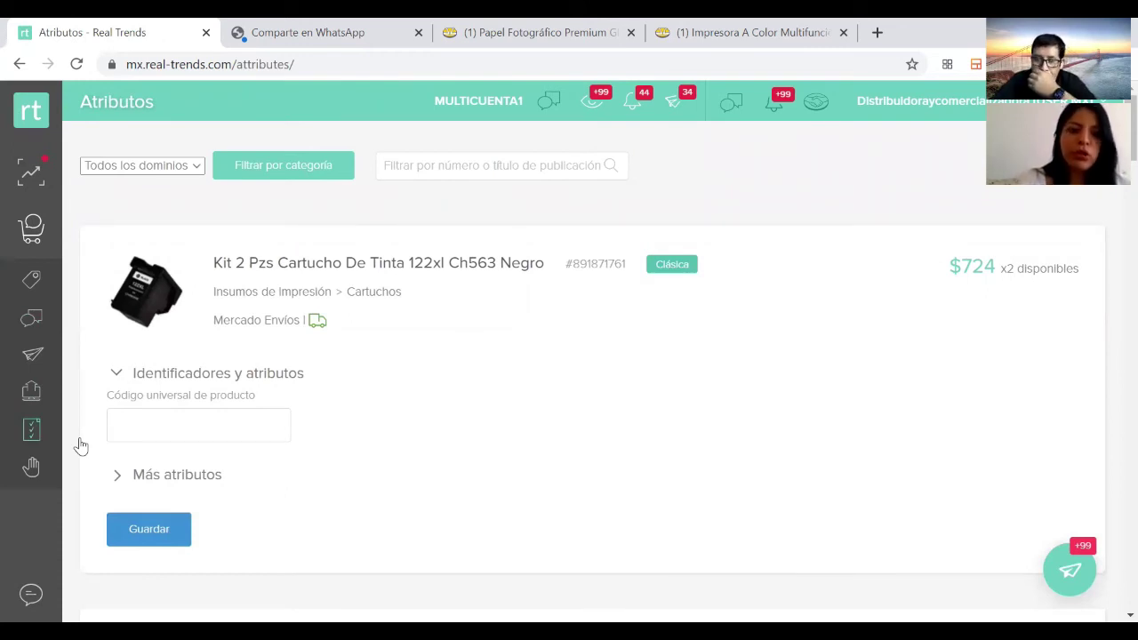
click(205, 482)
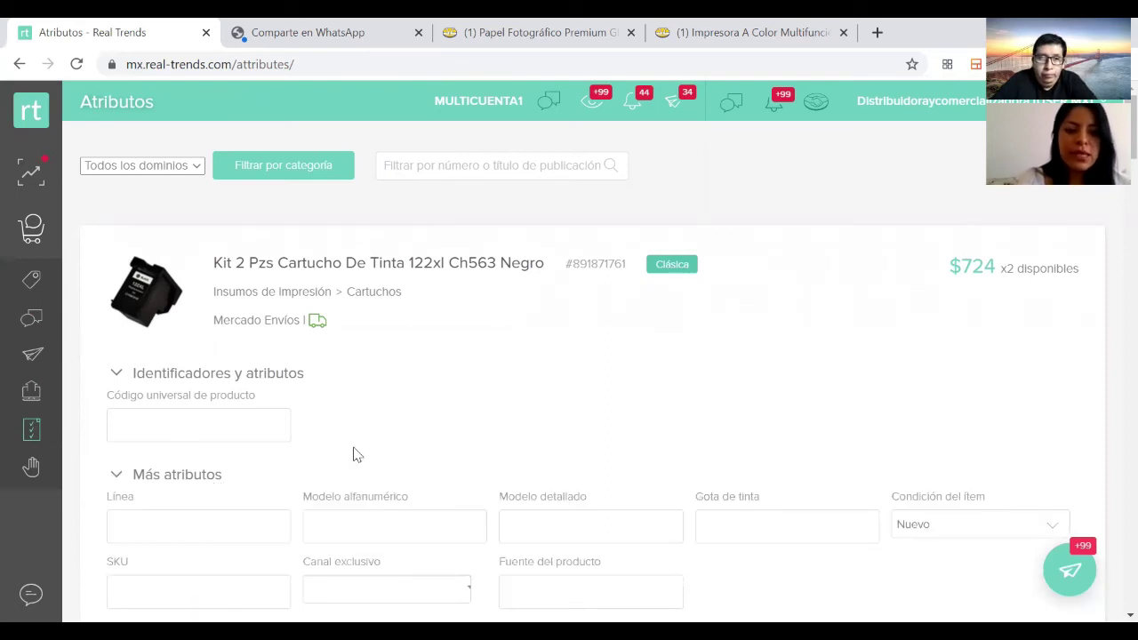
scroll(356, 455, down, 1)
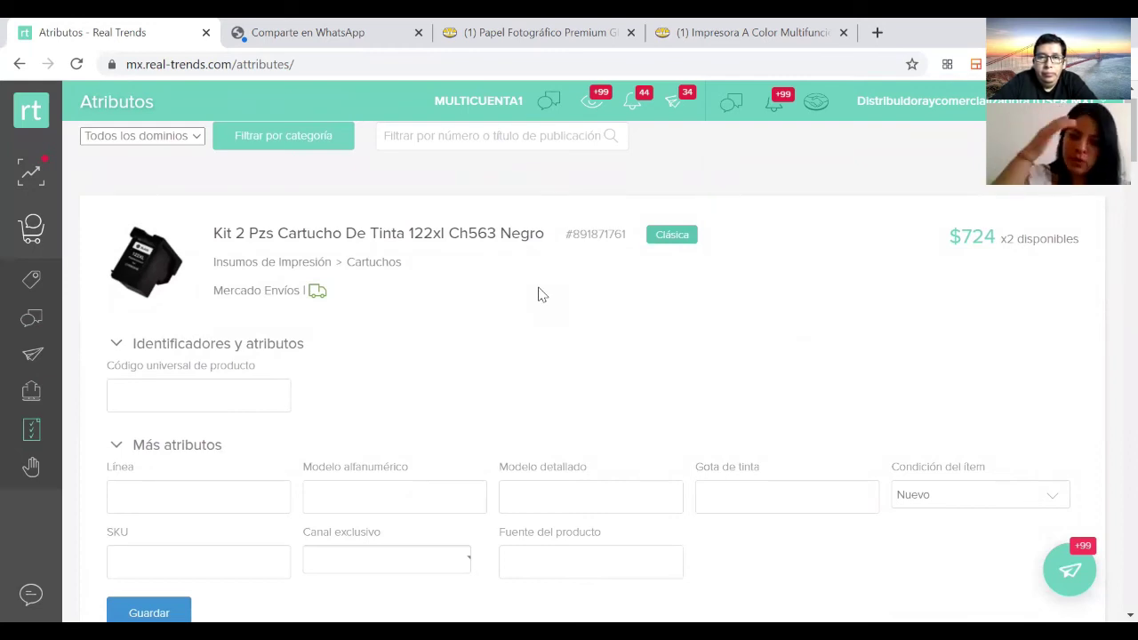
click(209, 502)
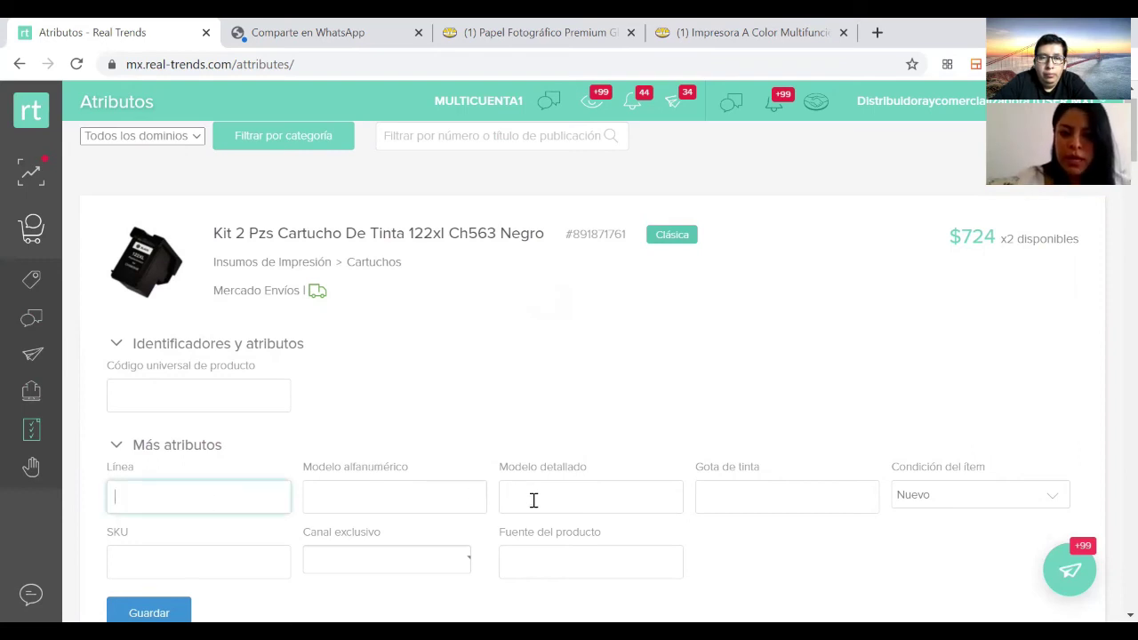
click(732, 504)
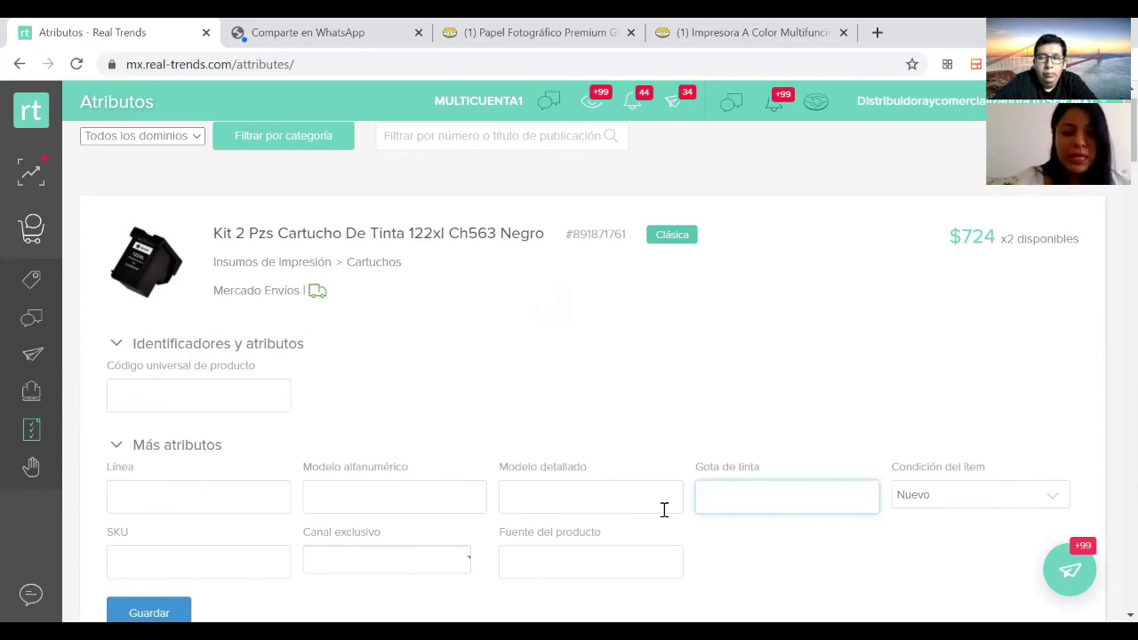
Expand the additional attributes of "Pack 2 Toner Compatible Oki C310 C330 Mc361 Mc362 Mc562" and look over its fields
scroll(665, 513, down, 5)
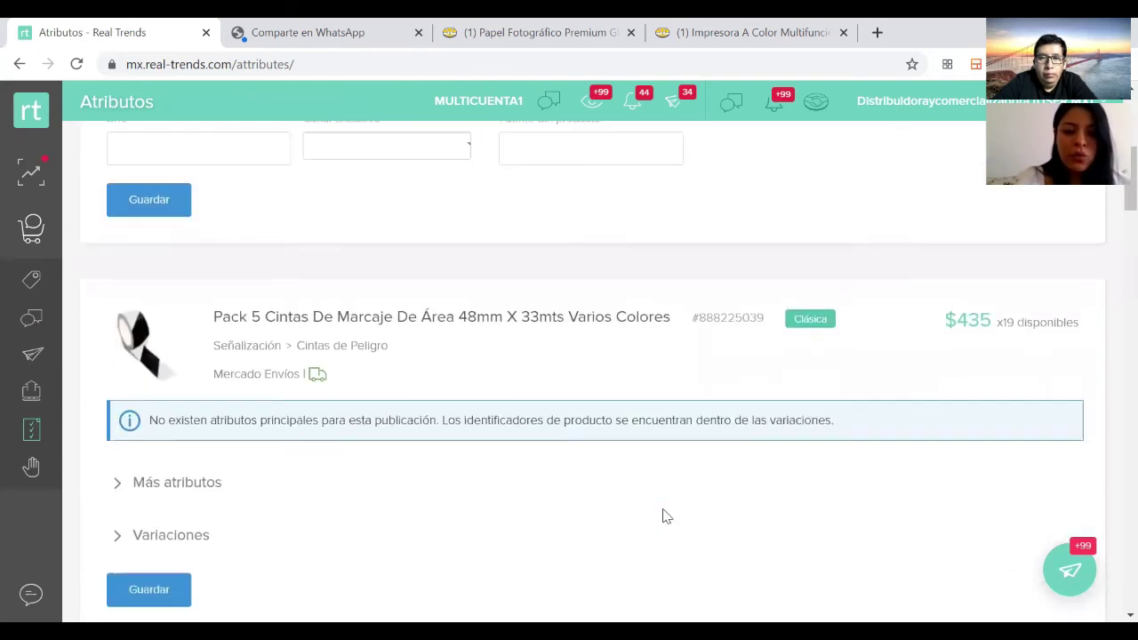
scroll(665, 515, down, 5)
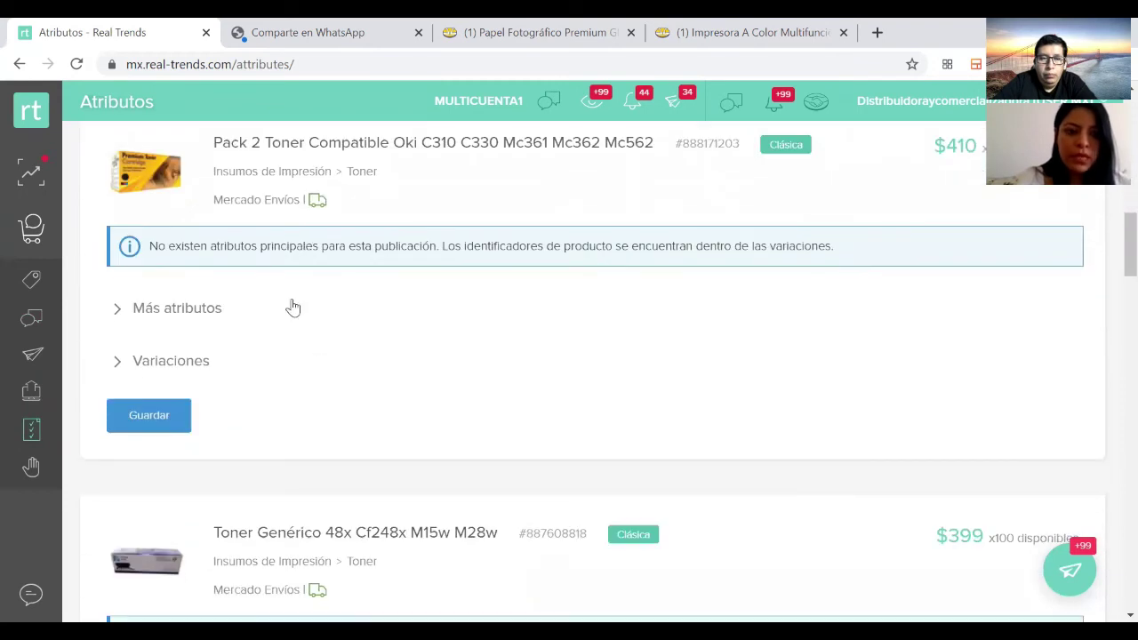
click(177, 309)
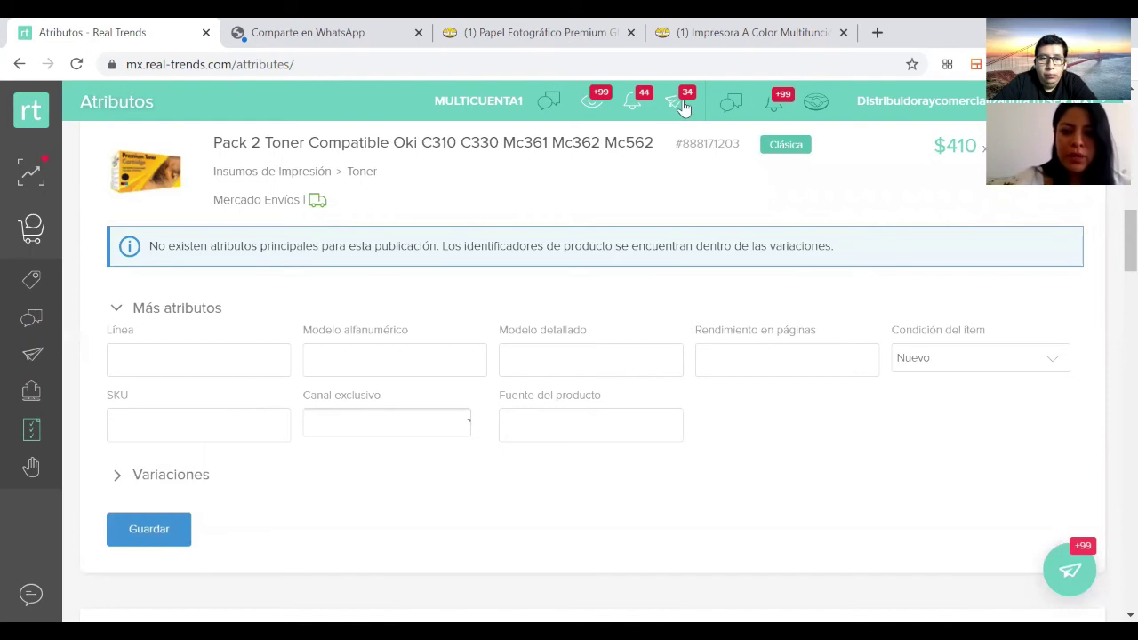
scroll(761, 276, up, 2)
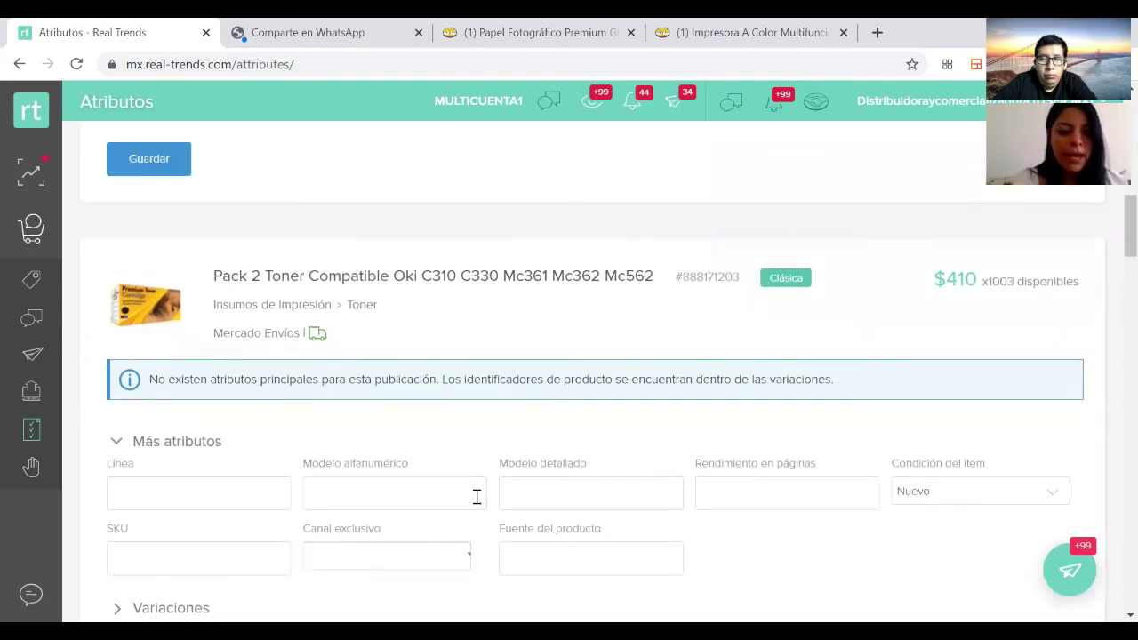
scroll(398, 491, down, 1)
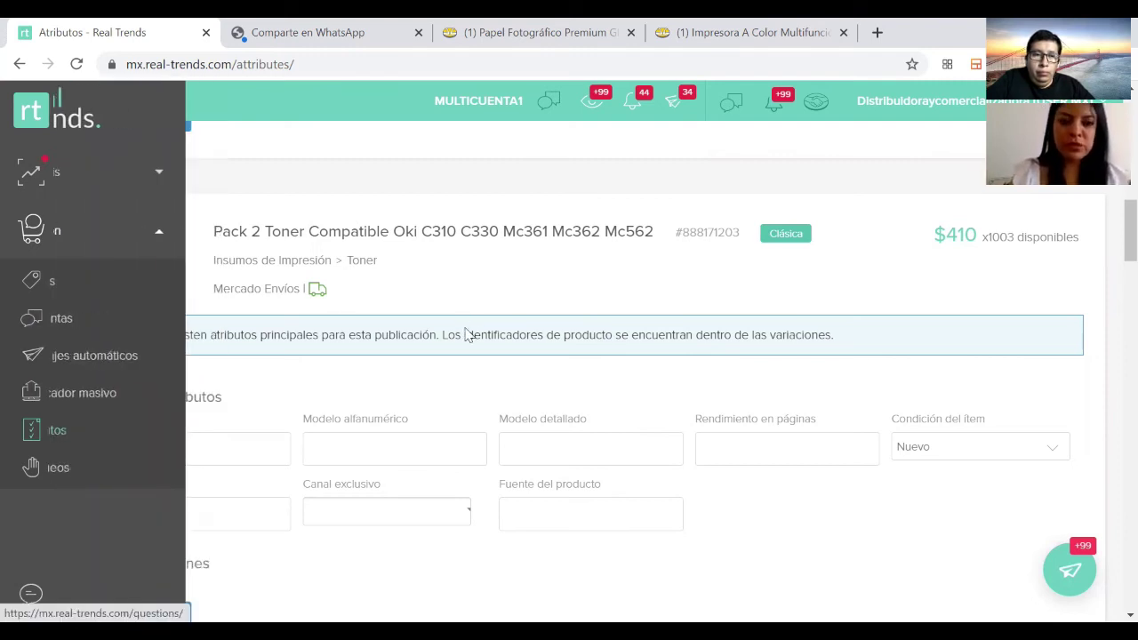
Open Bloqueos and search for the user "bazar happychic" to block
mouse_move(7, 428)
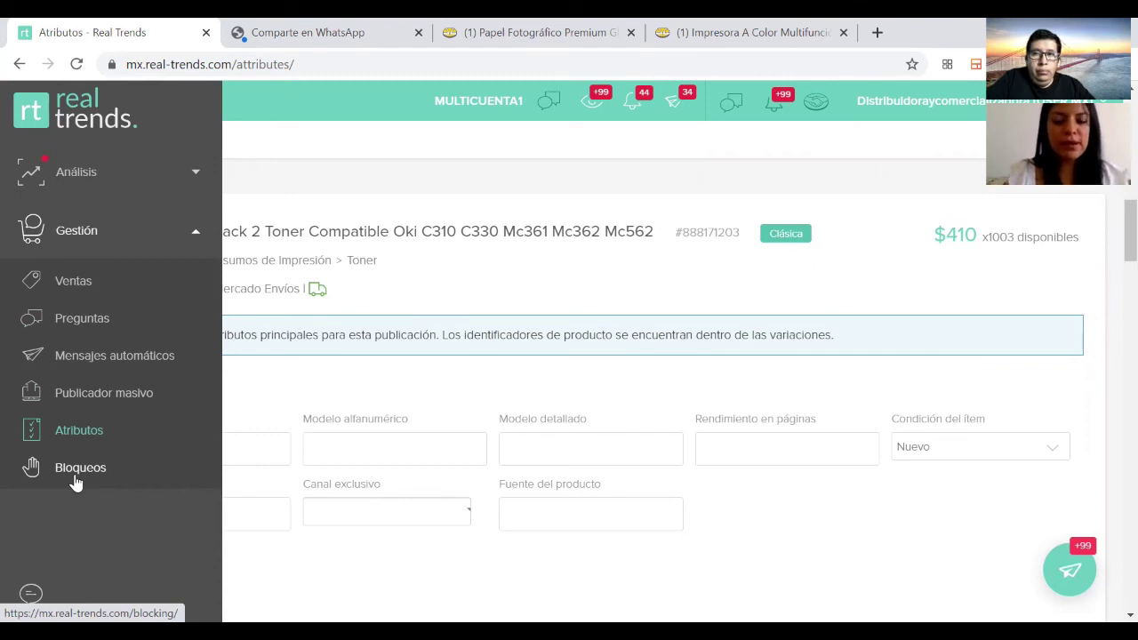
click(76, 478)
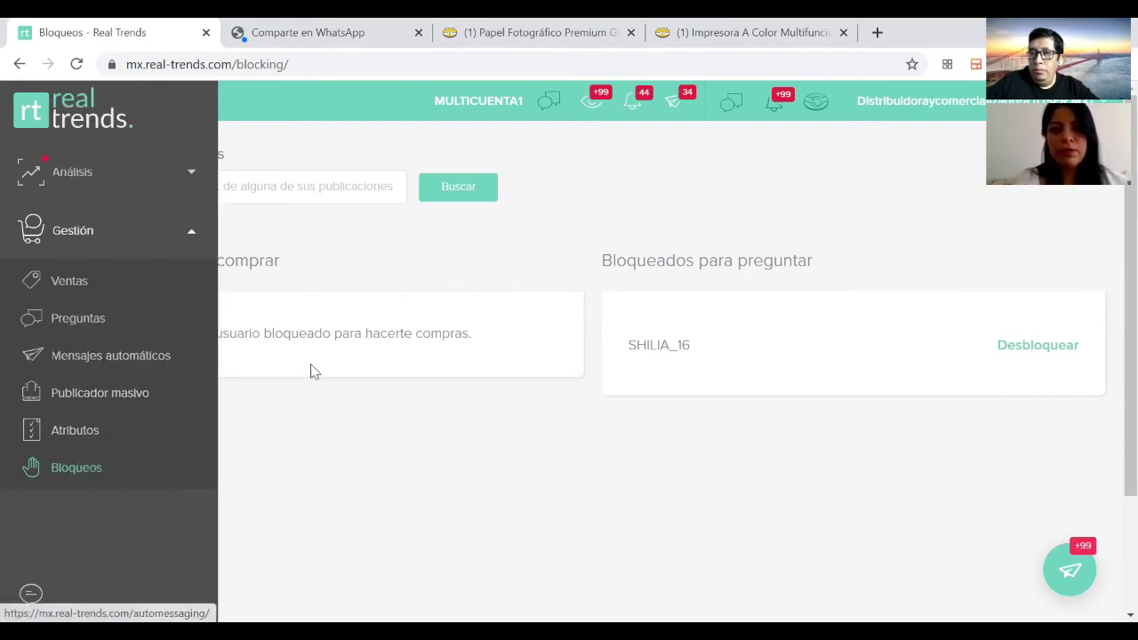
click(246, 189)
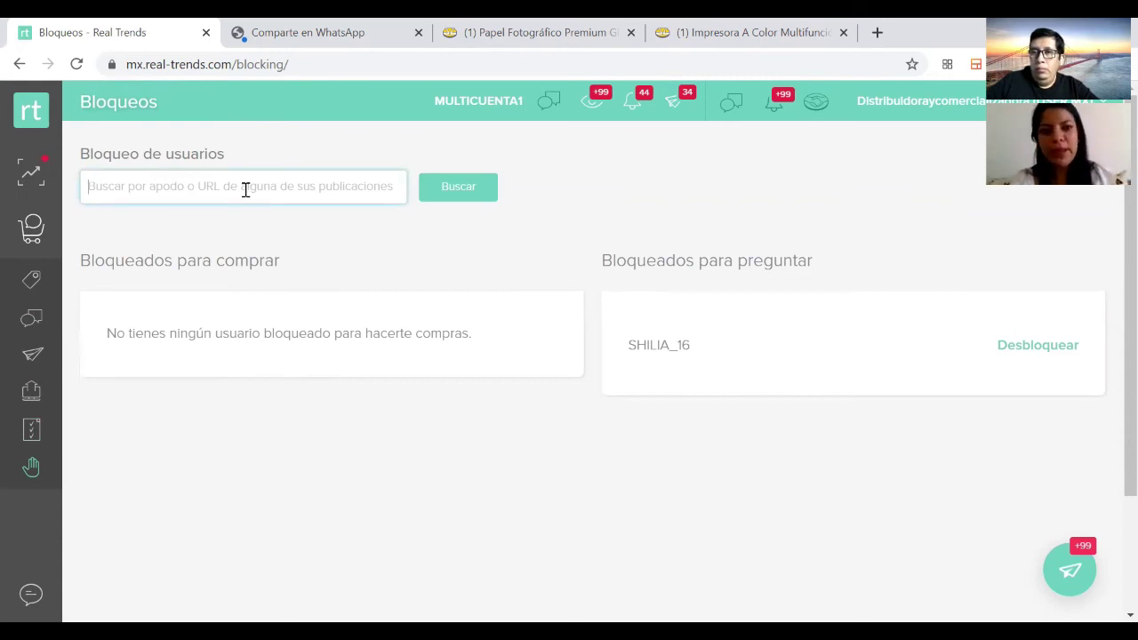
text(bazar)
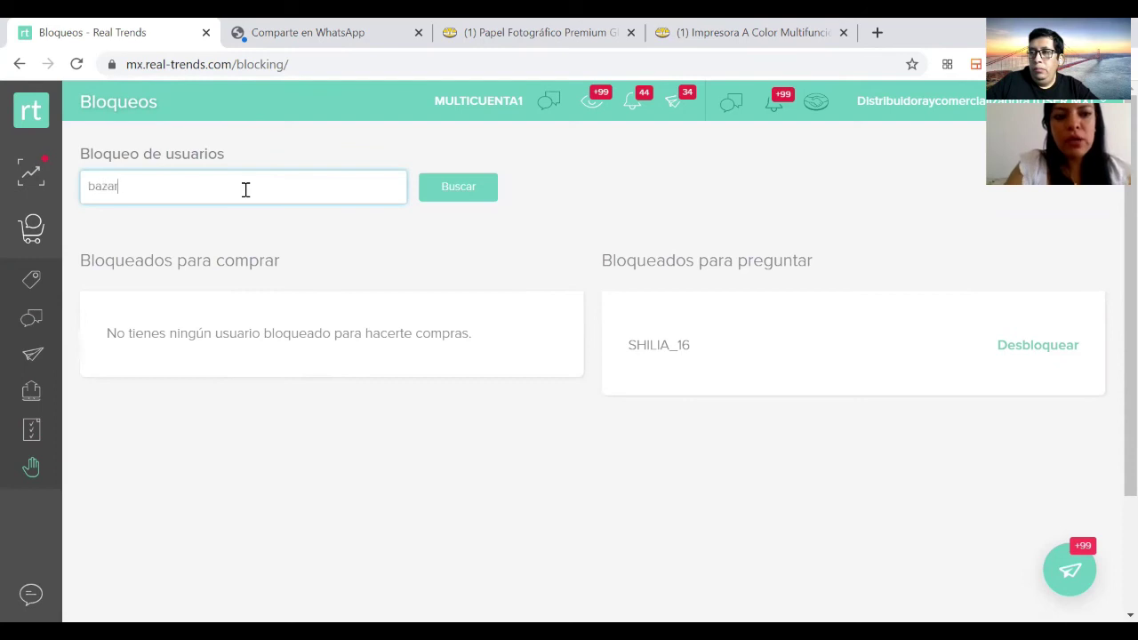
text( happ)
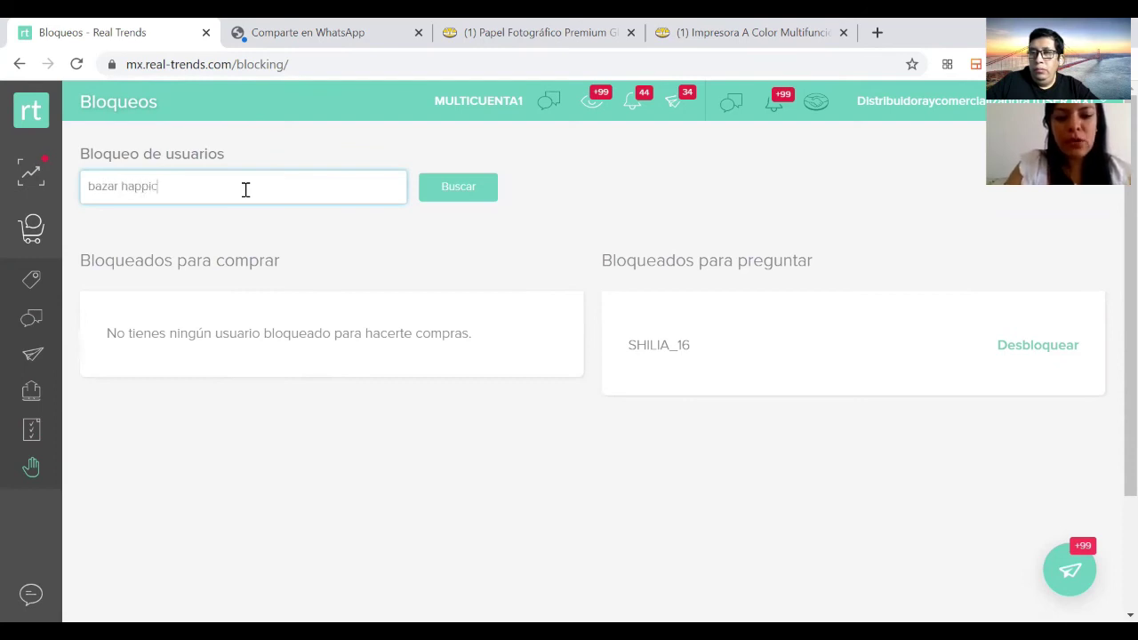
text(ychic)
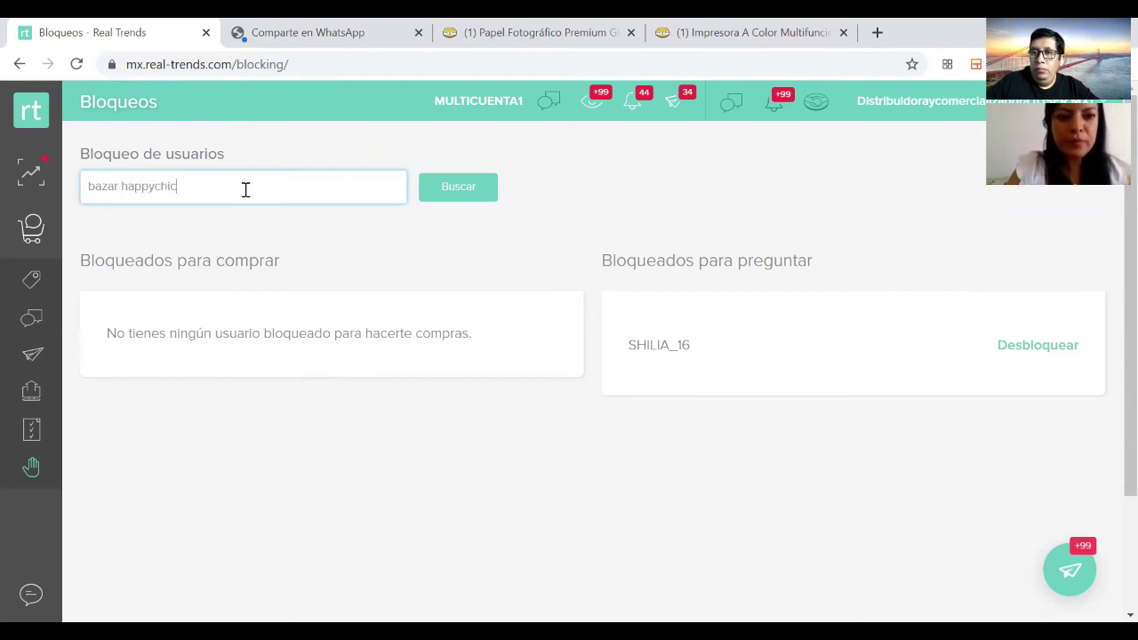
click(444, 201)
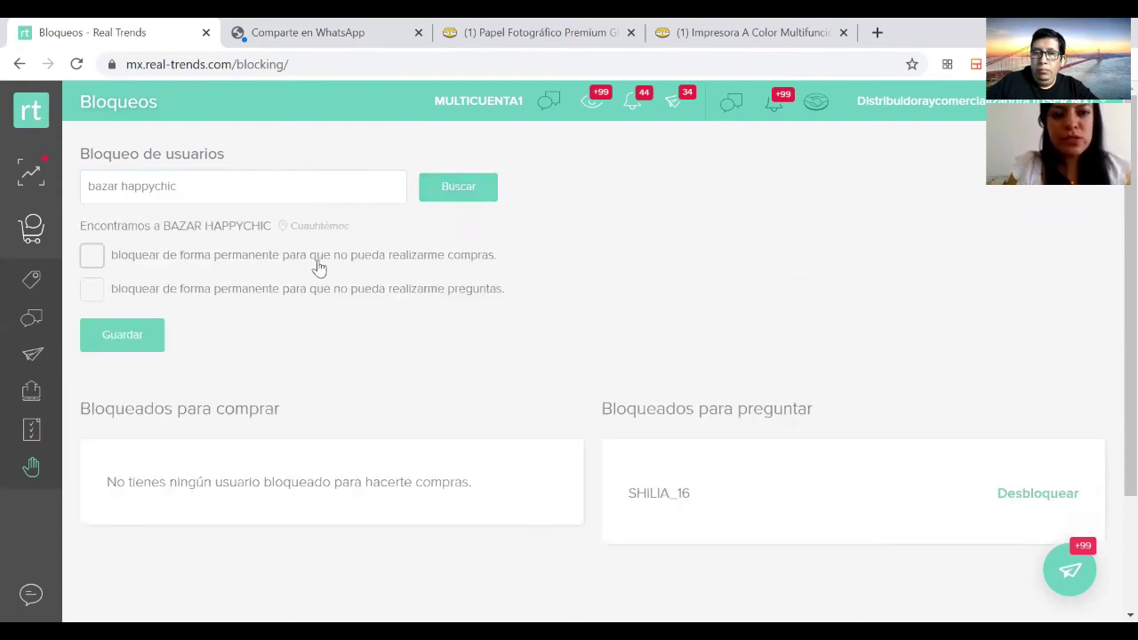
Mark the found user for permanent blocking of both purchases and questions without saving, and collapse the Gestión section
click(92, 261)
click(92, 293)
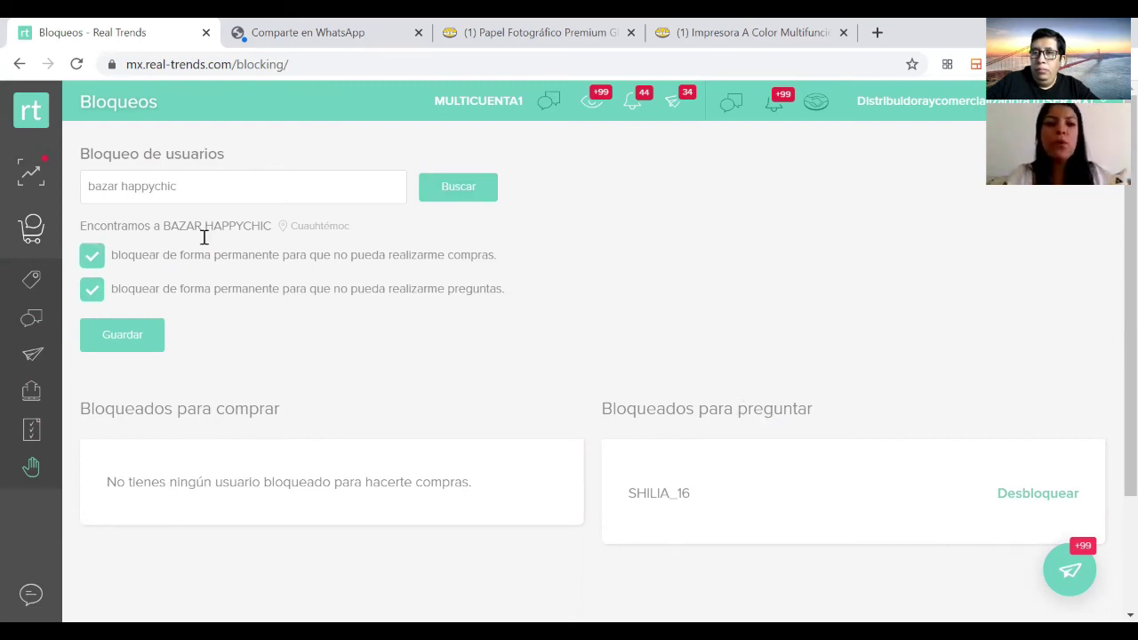
mouse_move(5, 256)
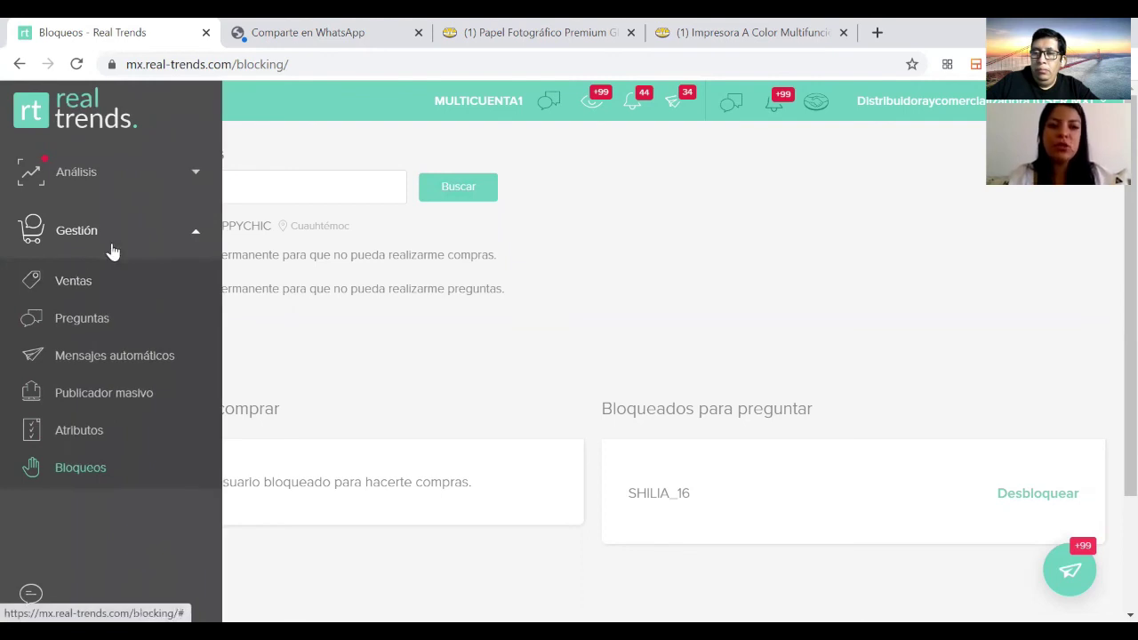
click(112, 252)
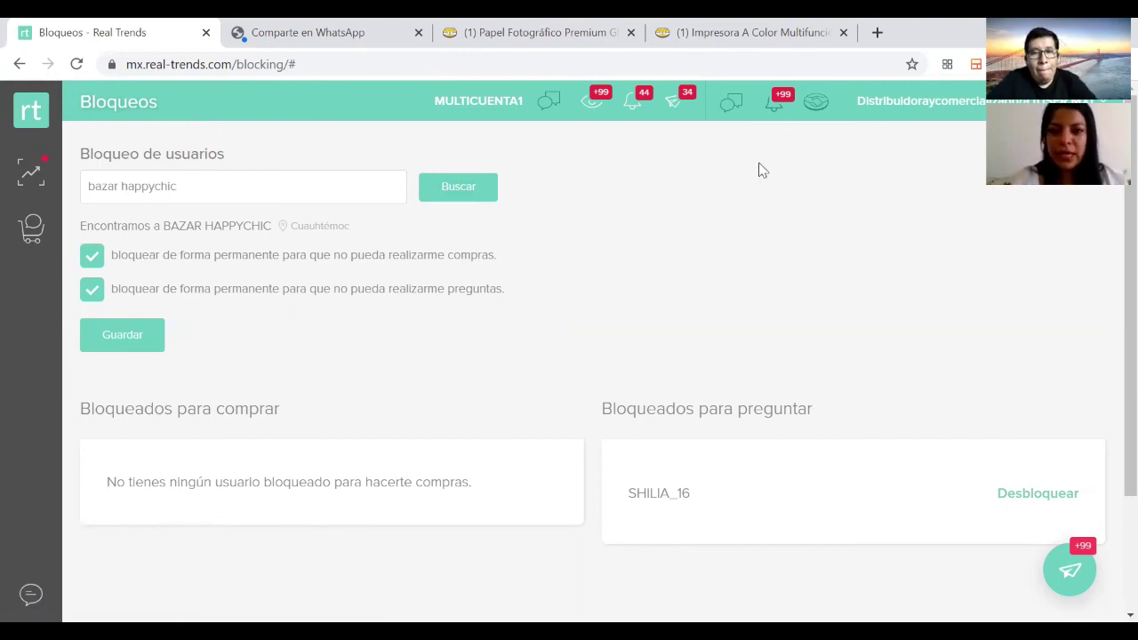
Open Operadores from the account options and review the new-operator fields and access permissions without filling them in
click(1102, 100)
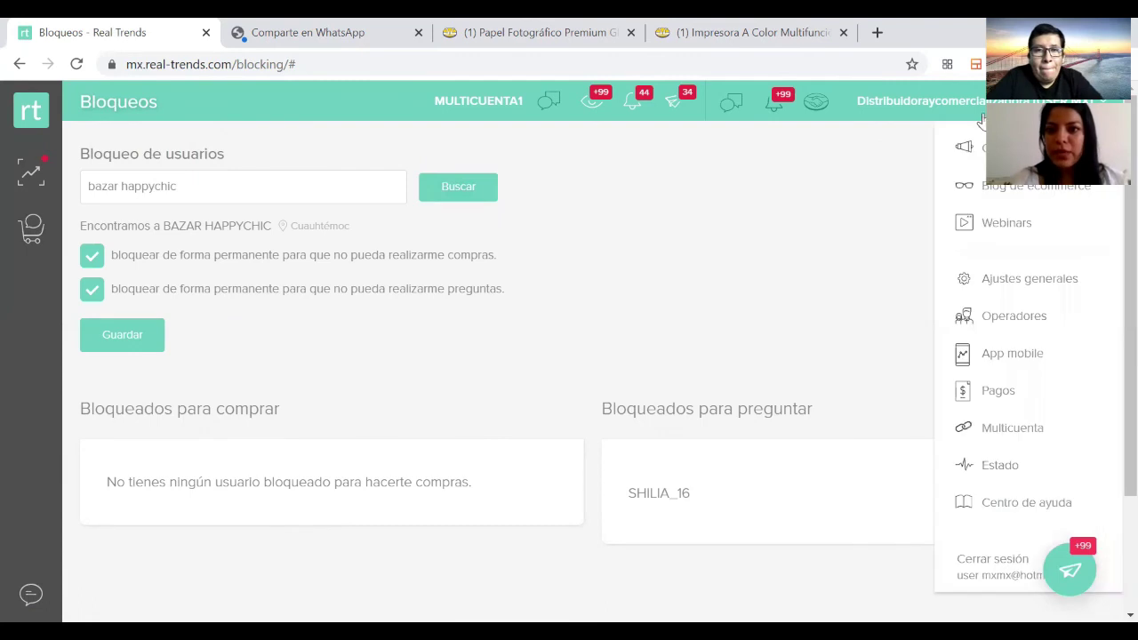
click(998, 317)
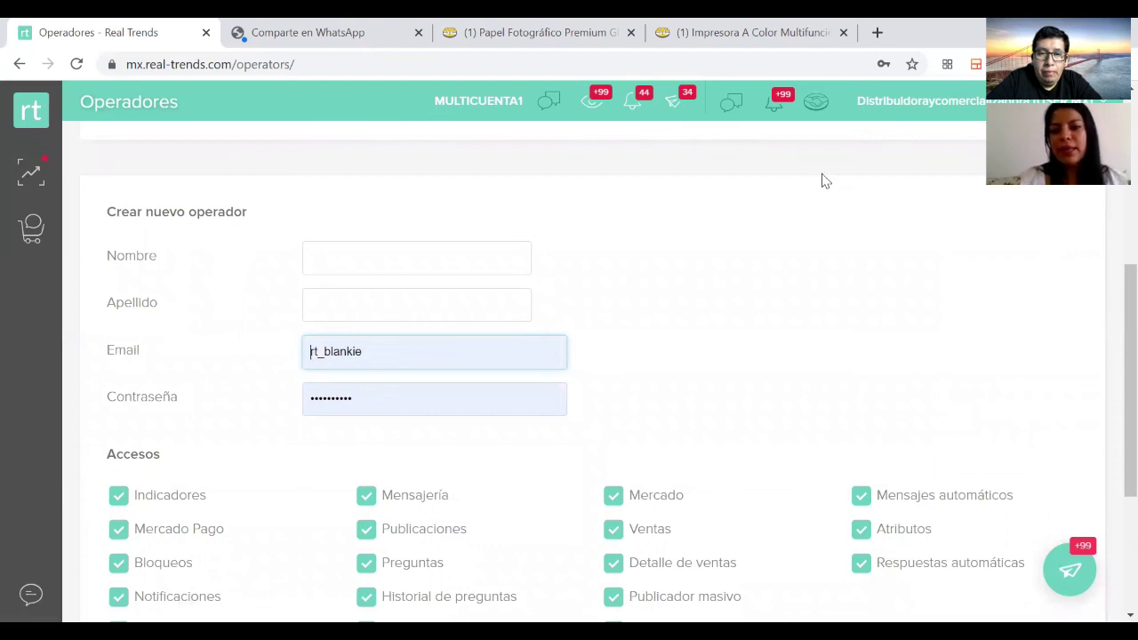
scroll(731, 289, down, 2)
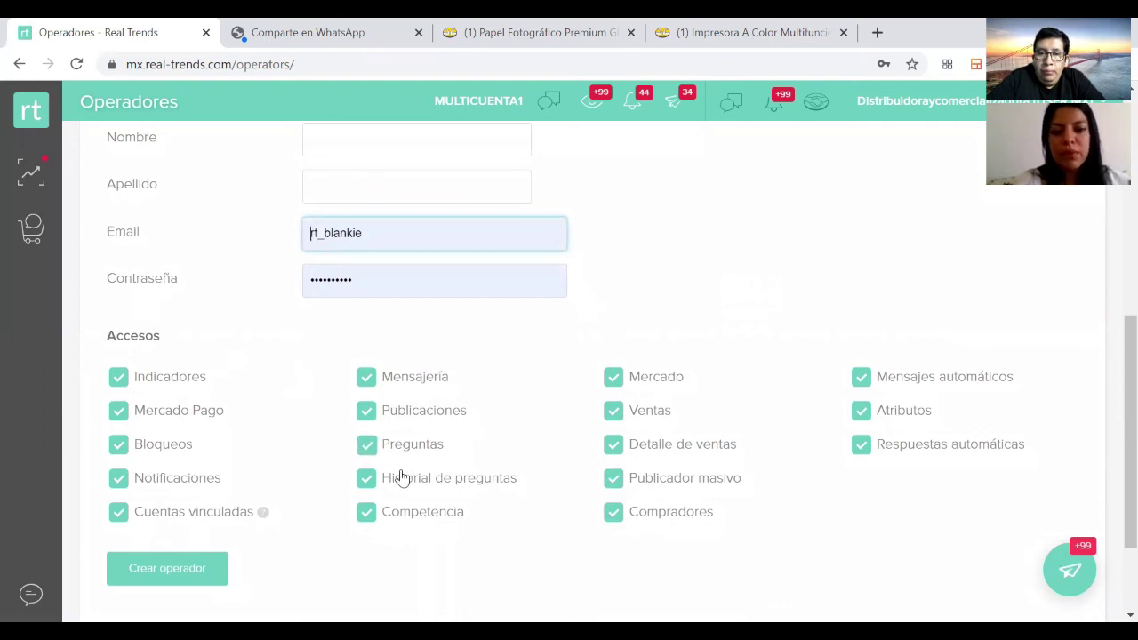
scroll(952, 463, up, 2)
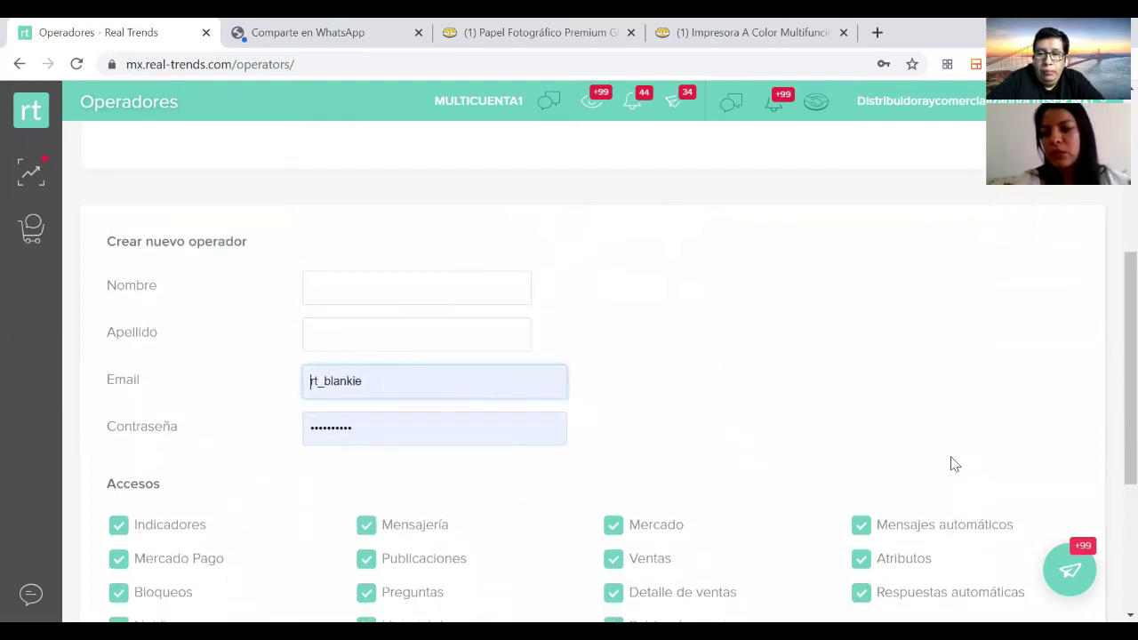
scroll(953, 463, down, 1)
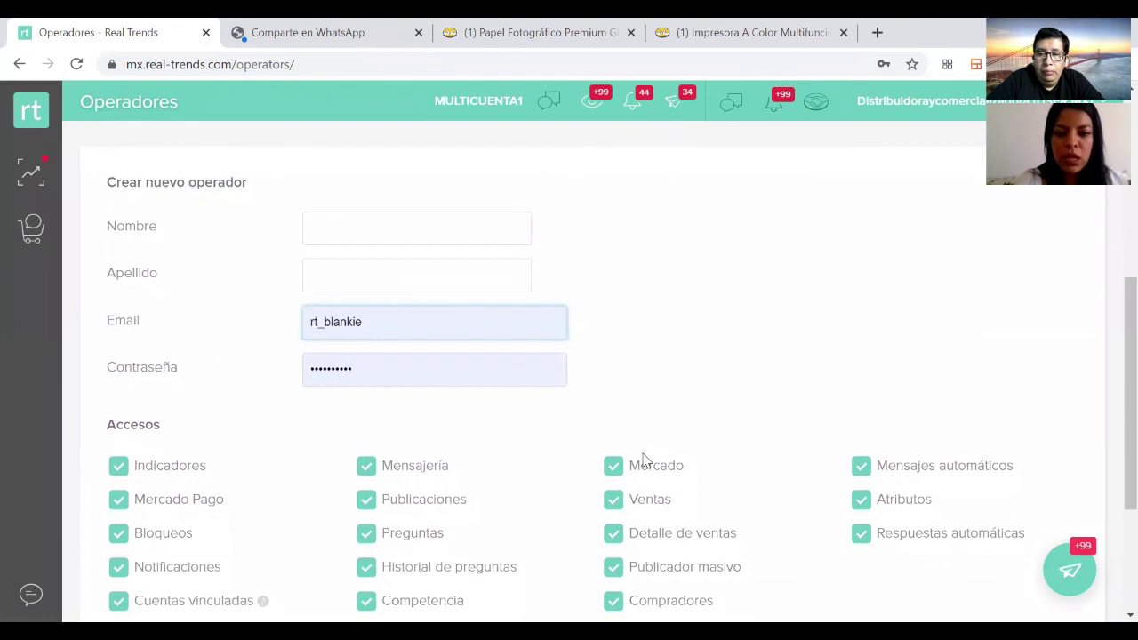
scroll(646, 458, down, 1)
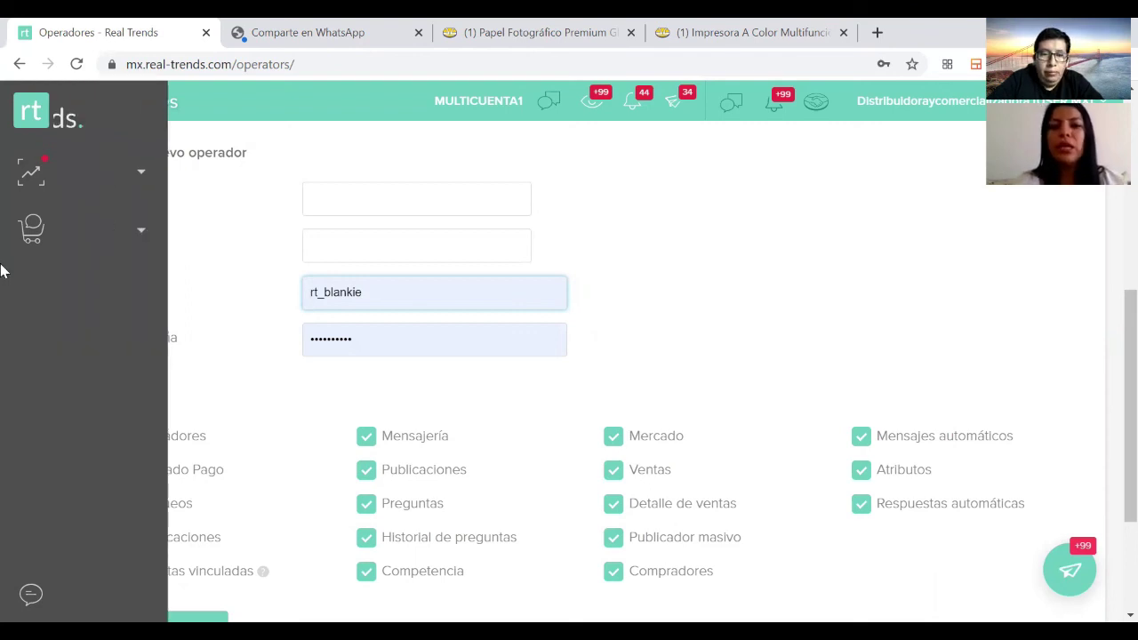
click(408, 203)
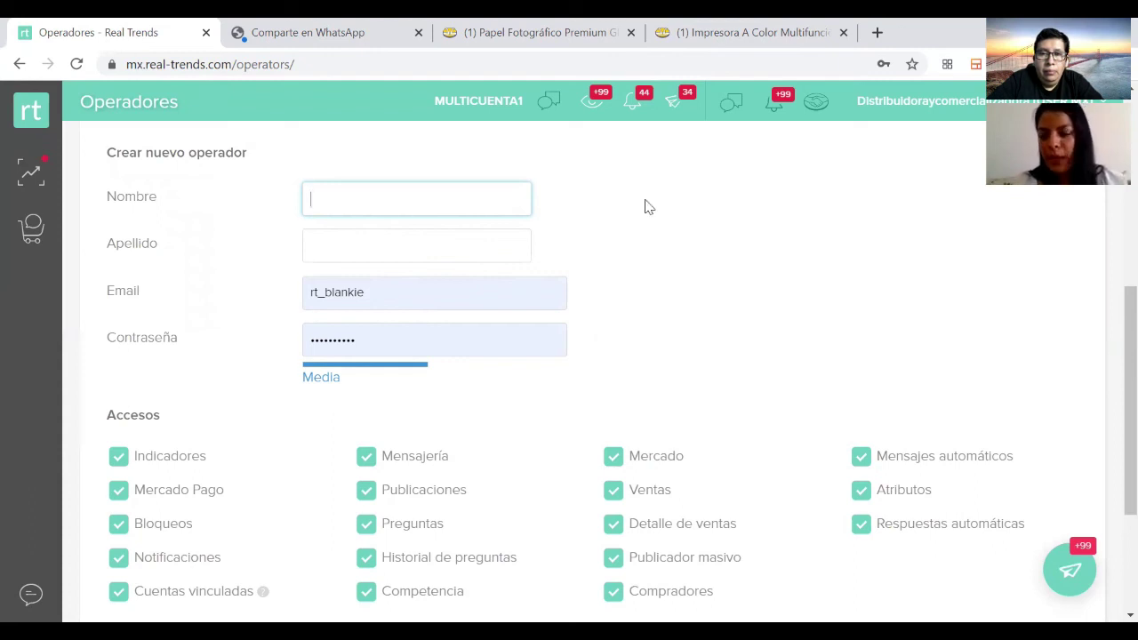
click(1049, 340)
Open Multicuenta from the account options and search for the account "bazar happychic" to link
click(1045, 100)
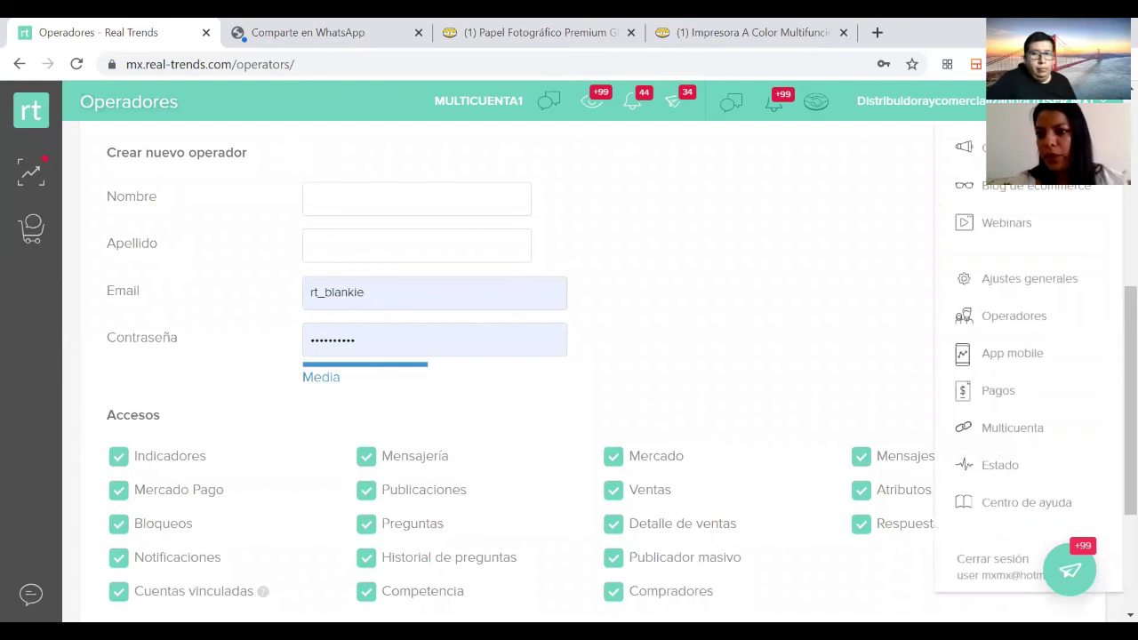
click(1025, 436)
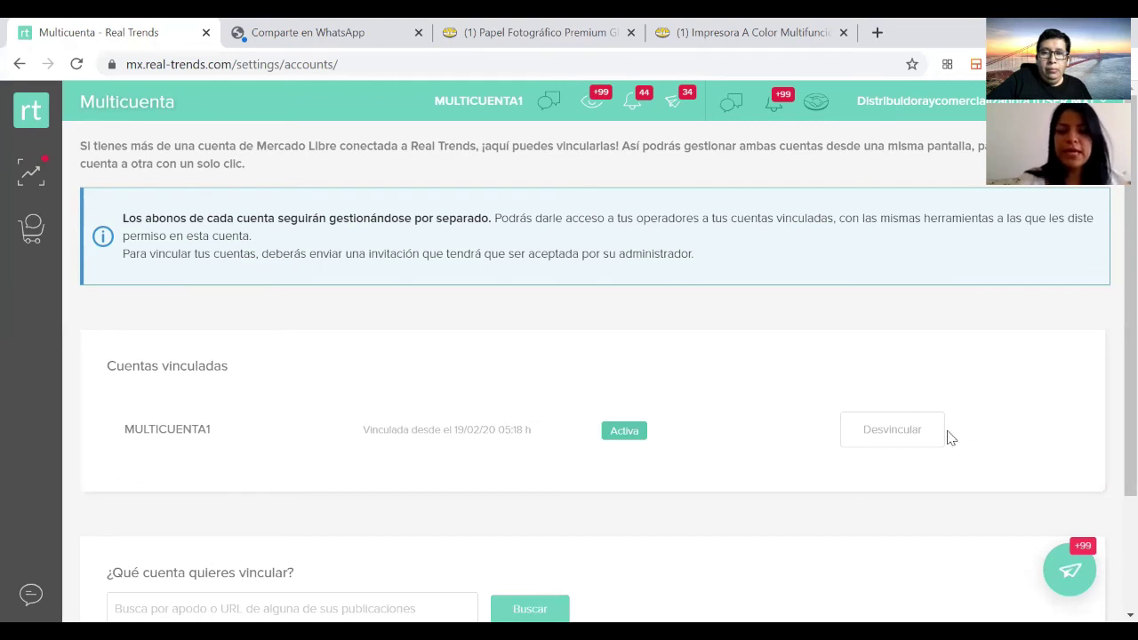
scroll(580, 416, down, 2)
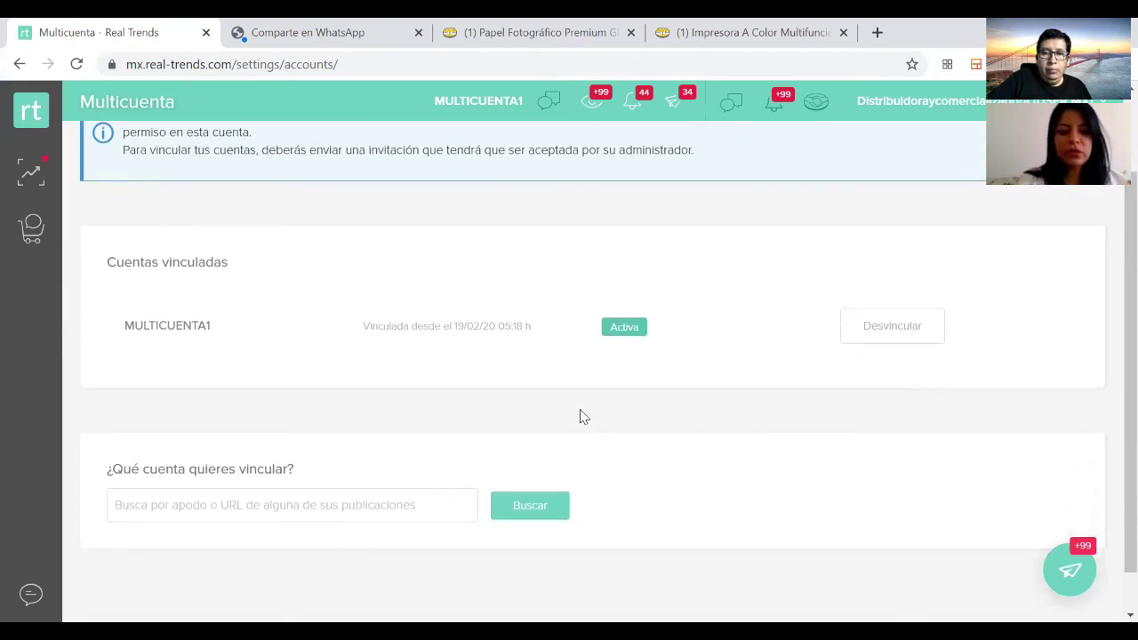
click(317, 506)
text(bazar happychic)
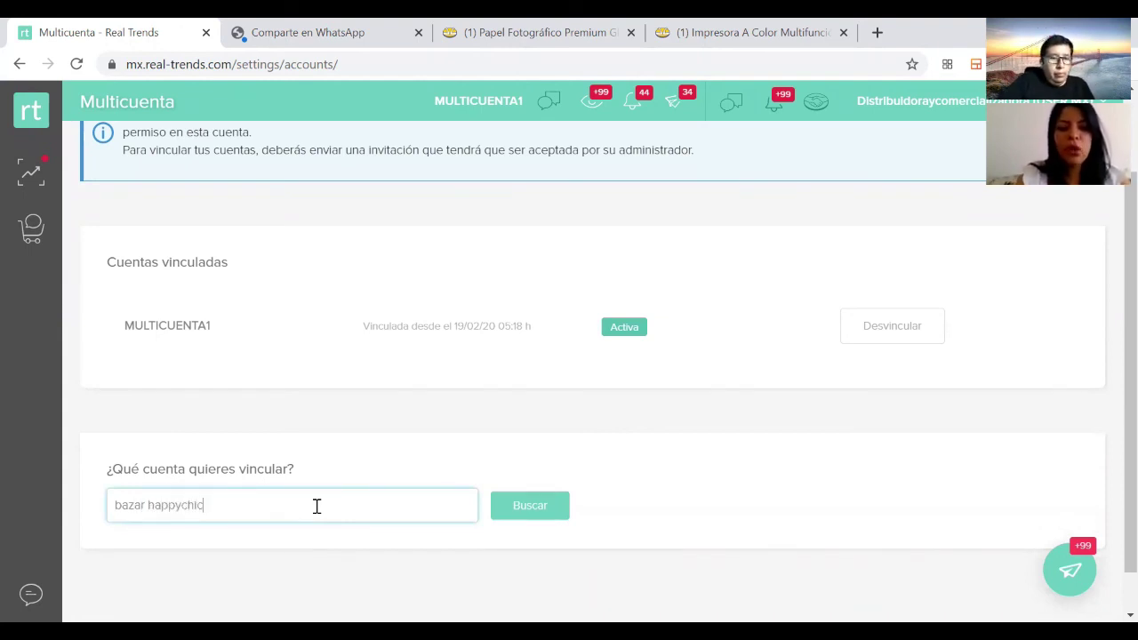
click(516, 505)
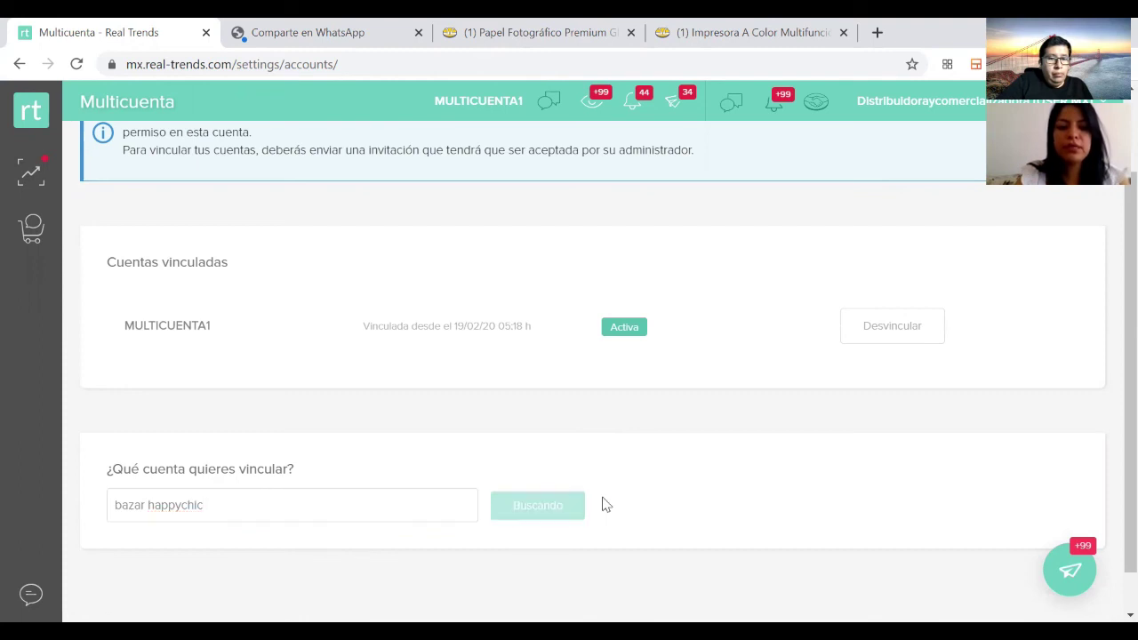